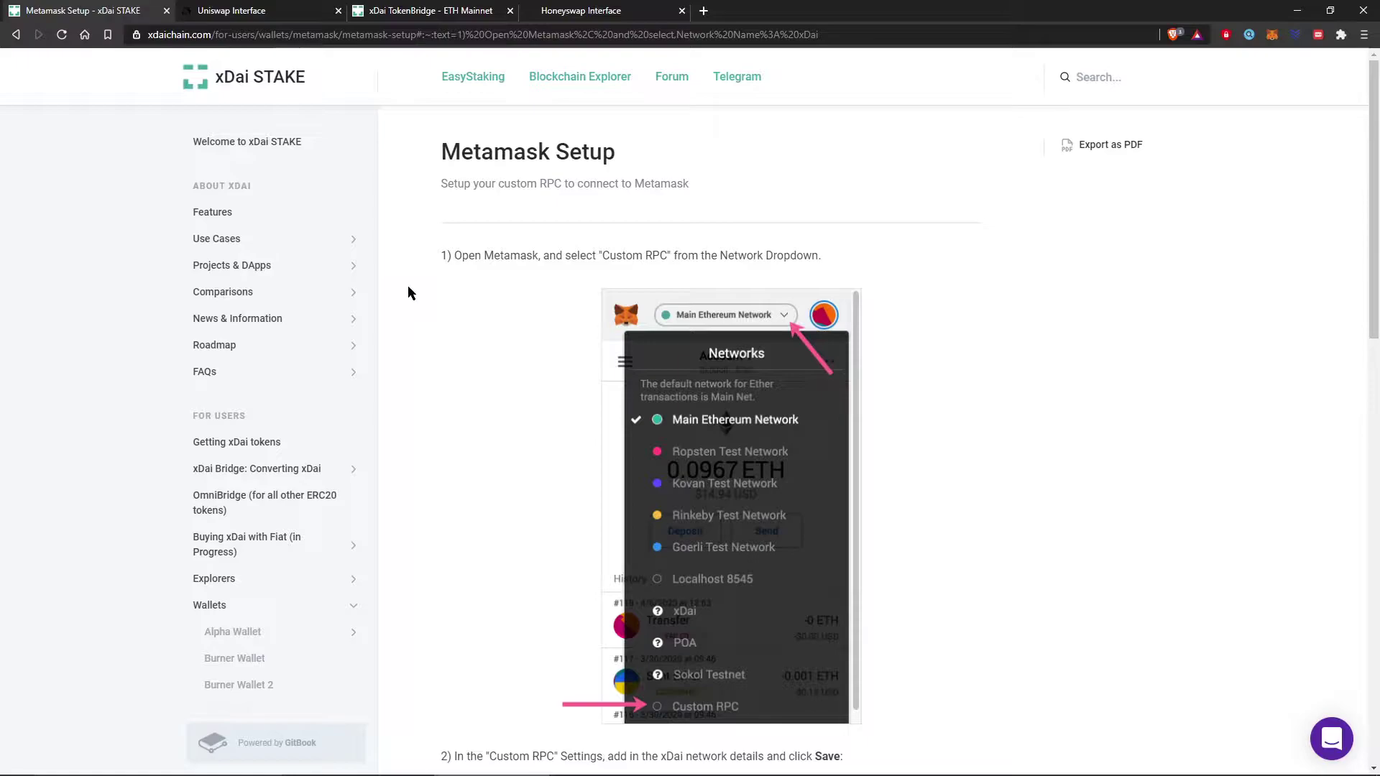
{"action": "left_click", "coordinate": [1273, 39]}
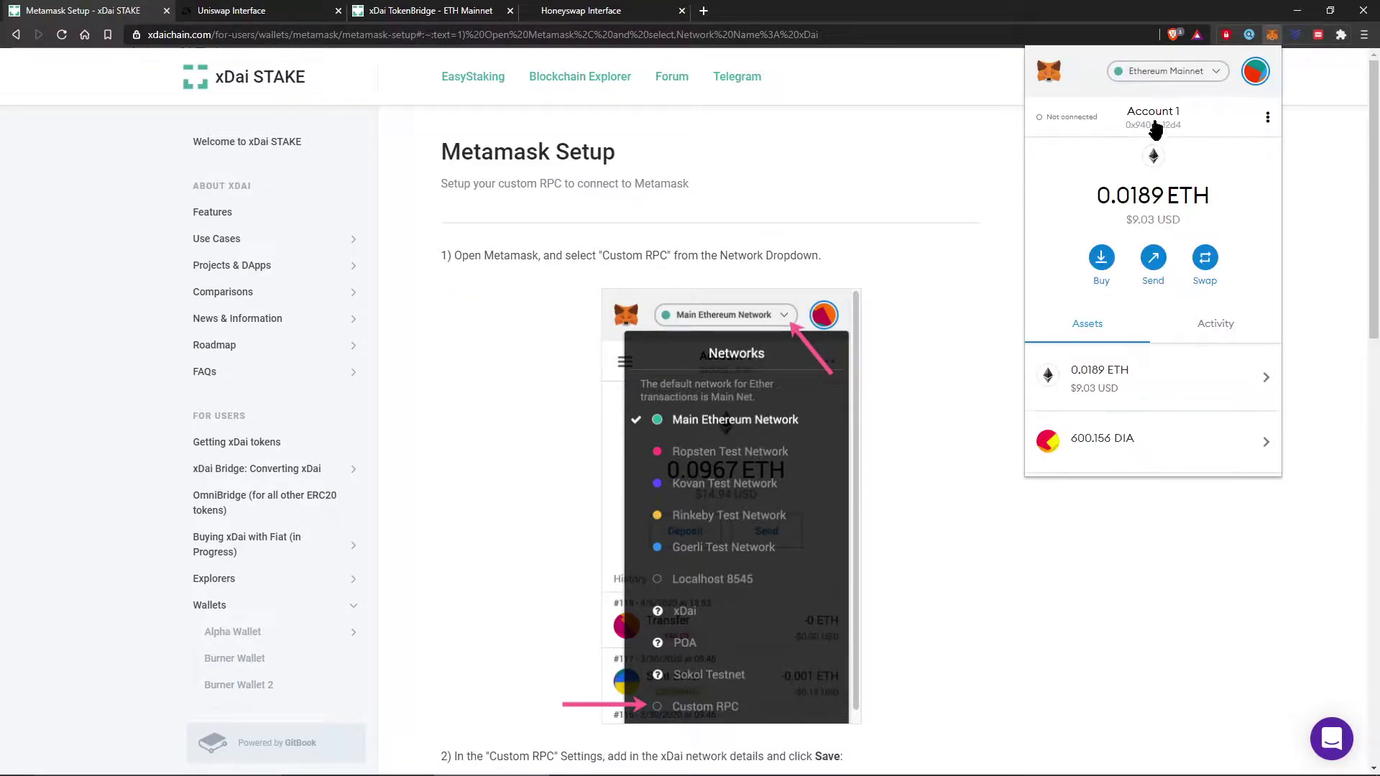
{"action": "left_click", "coordinate": [1167, 72]}
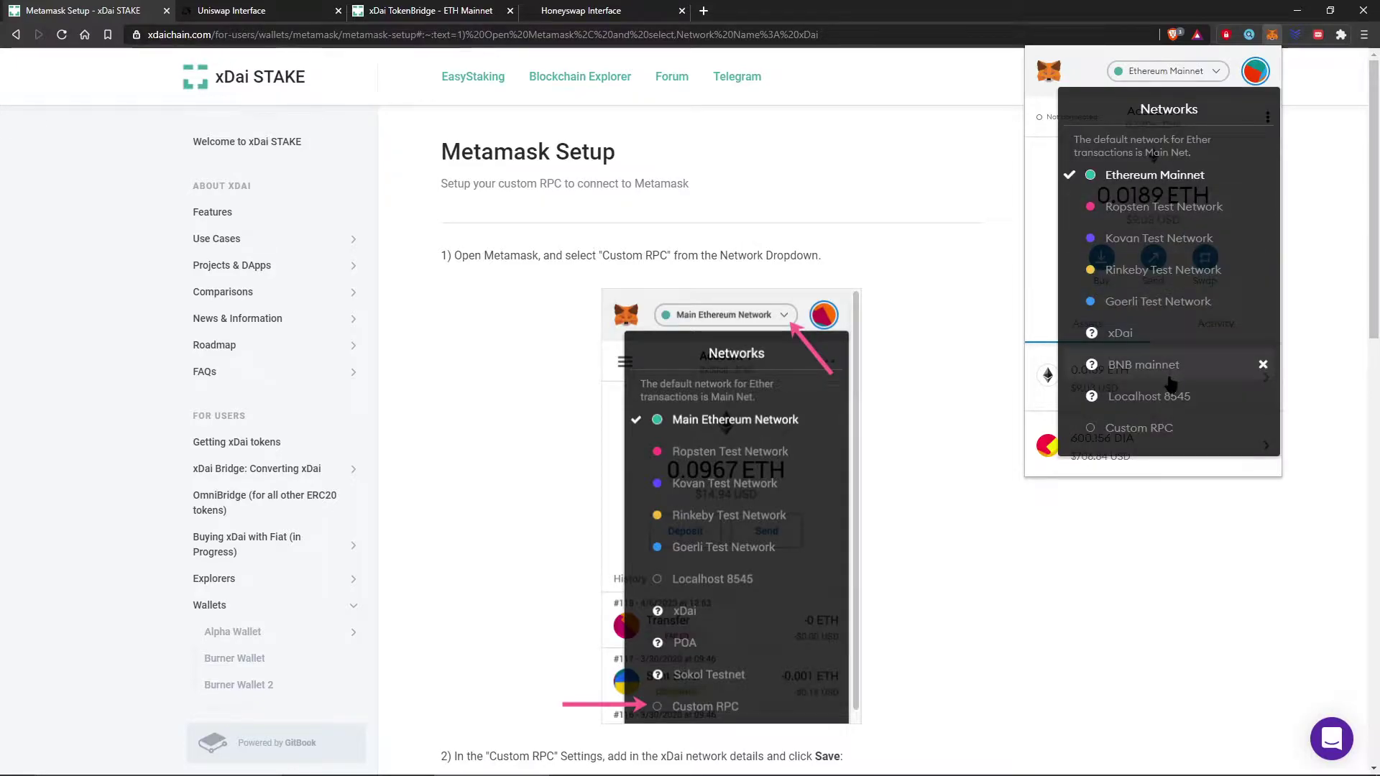
{"action": "left_click", "coordinate": [1174, 428]}
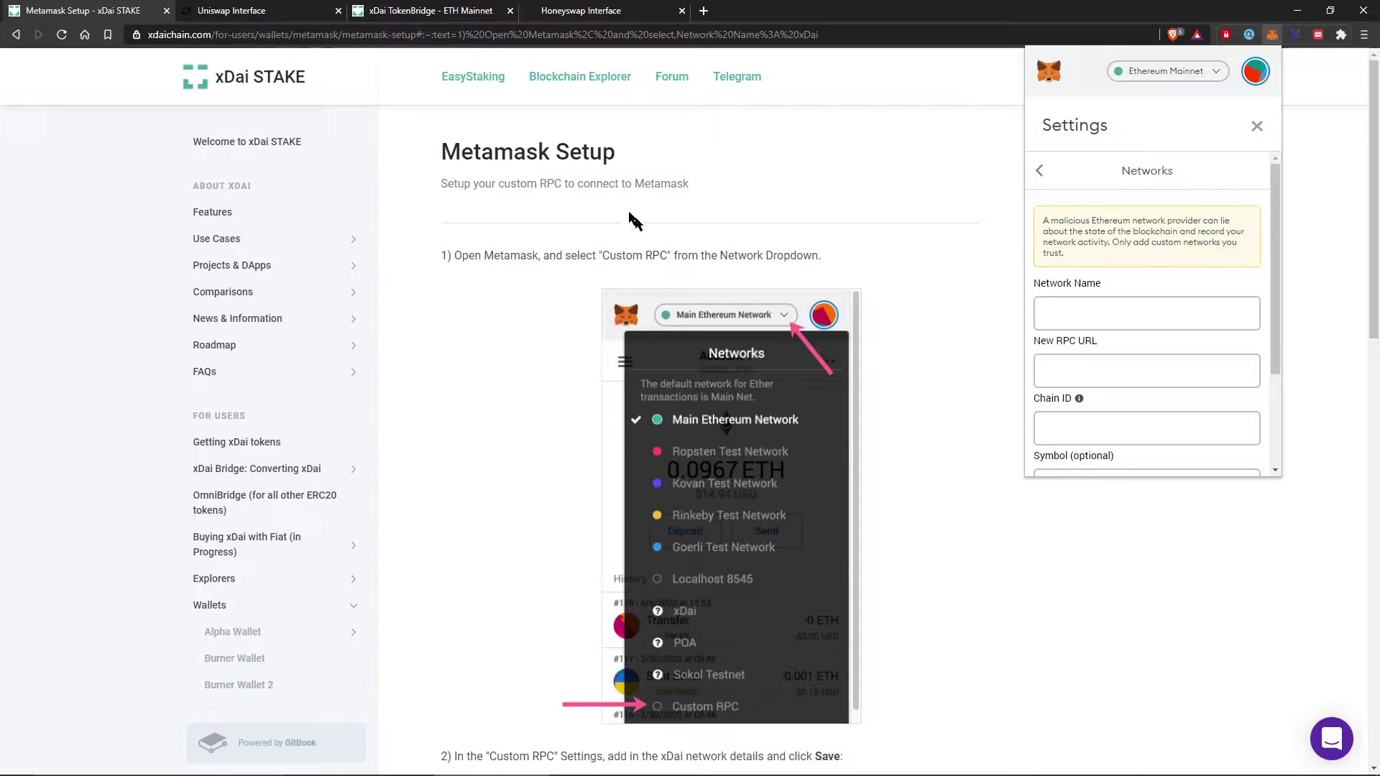
{"action": "scroll", "coordinate": [595, 253], "scroll_direction": "down", "scroll_amount": 8}
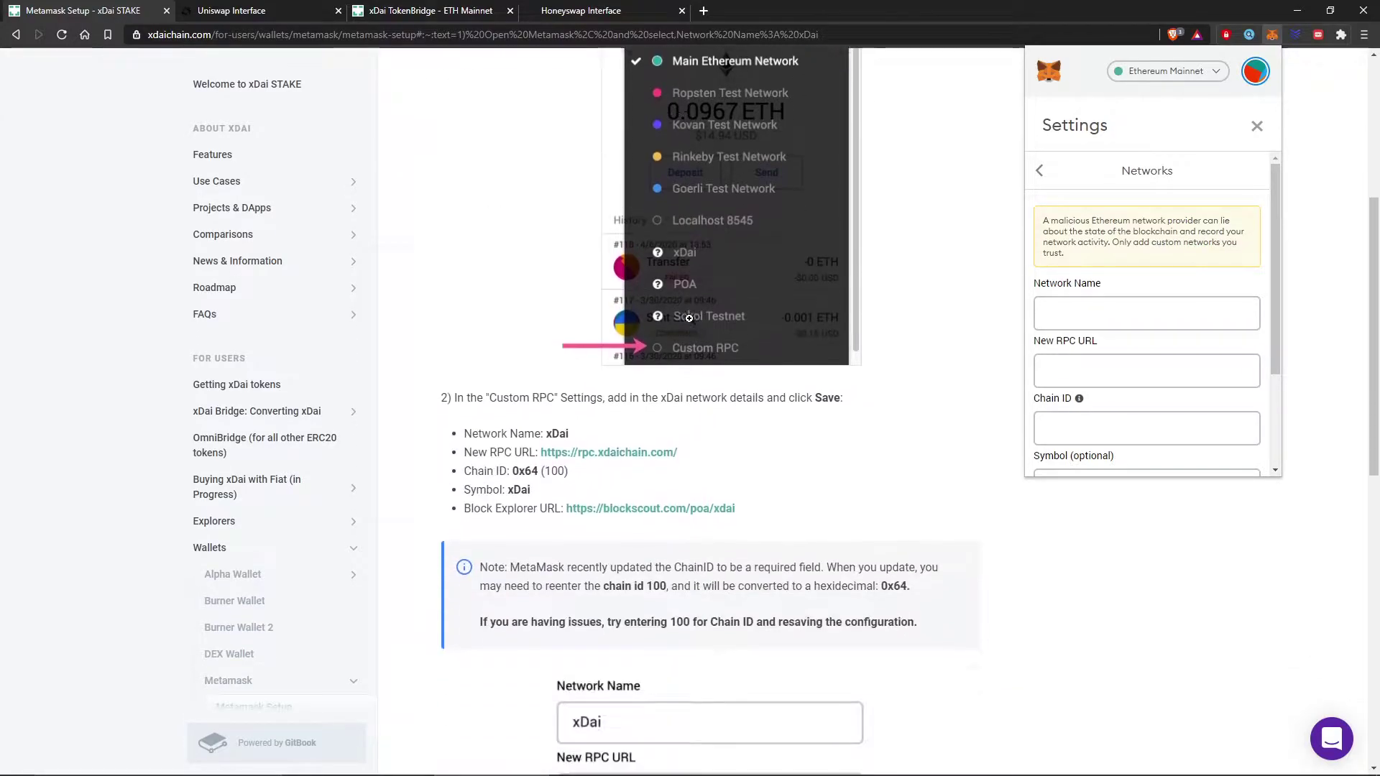
{"action": "scroll", "coordinate": [663, 327], "scroll_direction": "down", "scroll_amount": 4}
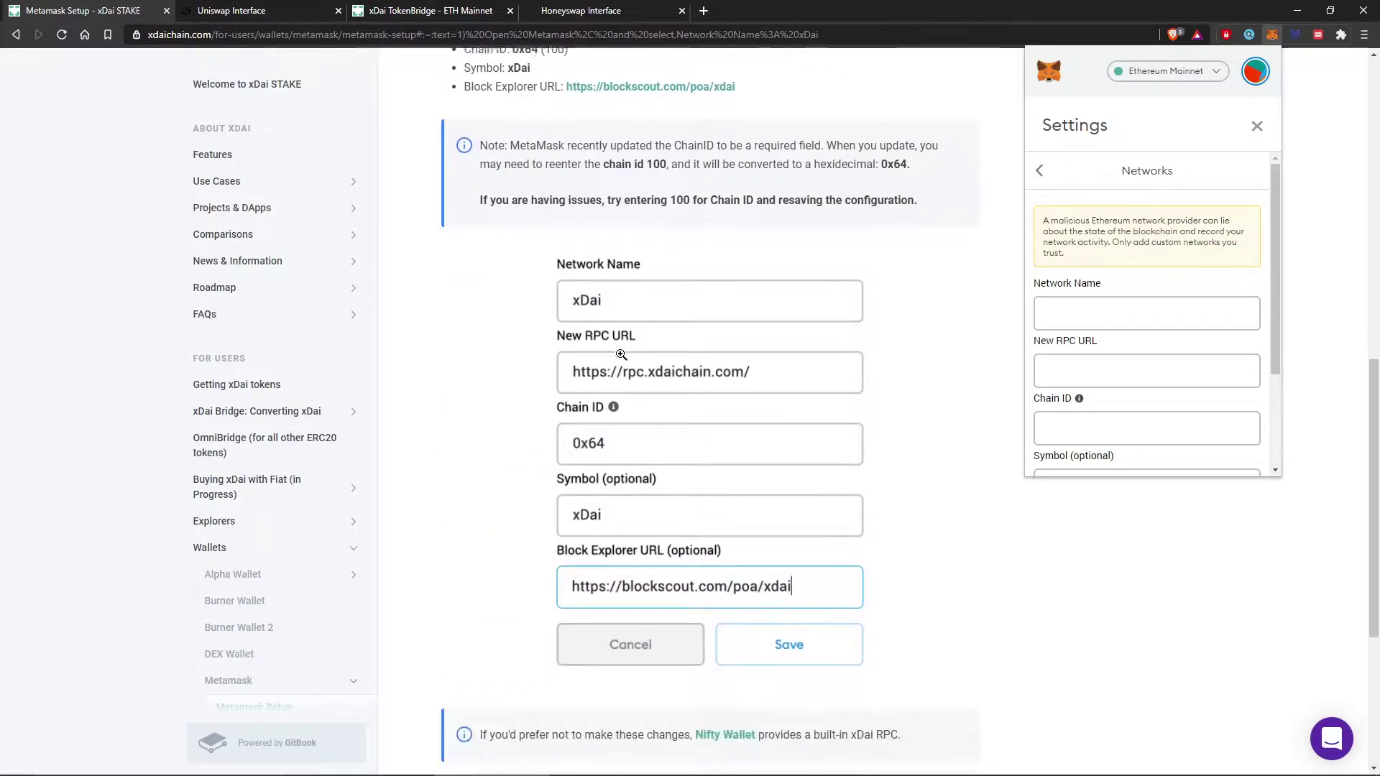
{"action": "left_click", "coordinate": [1125, 309]}
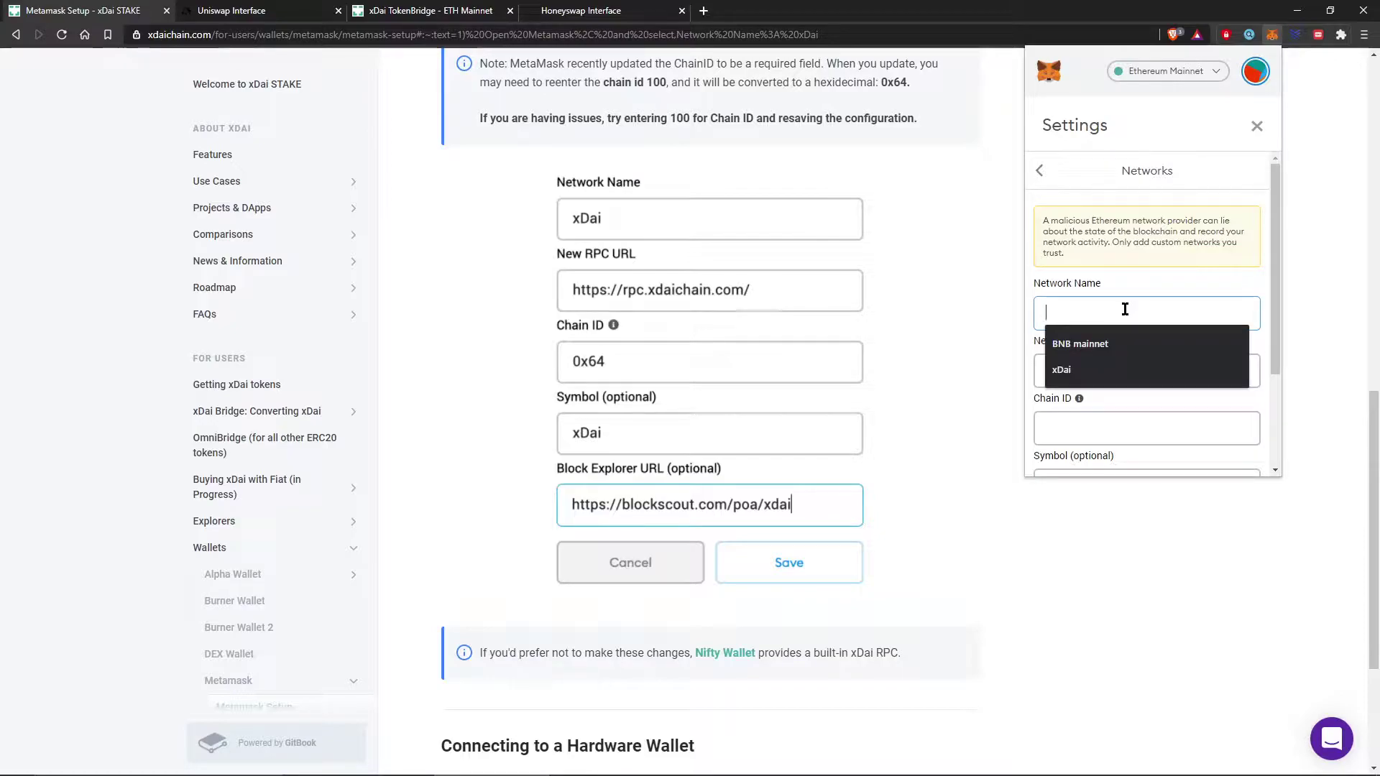
{"action": "type", "text": "xdai"}
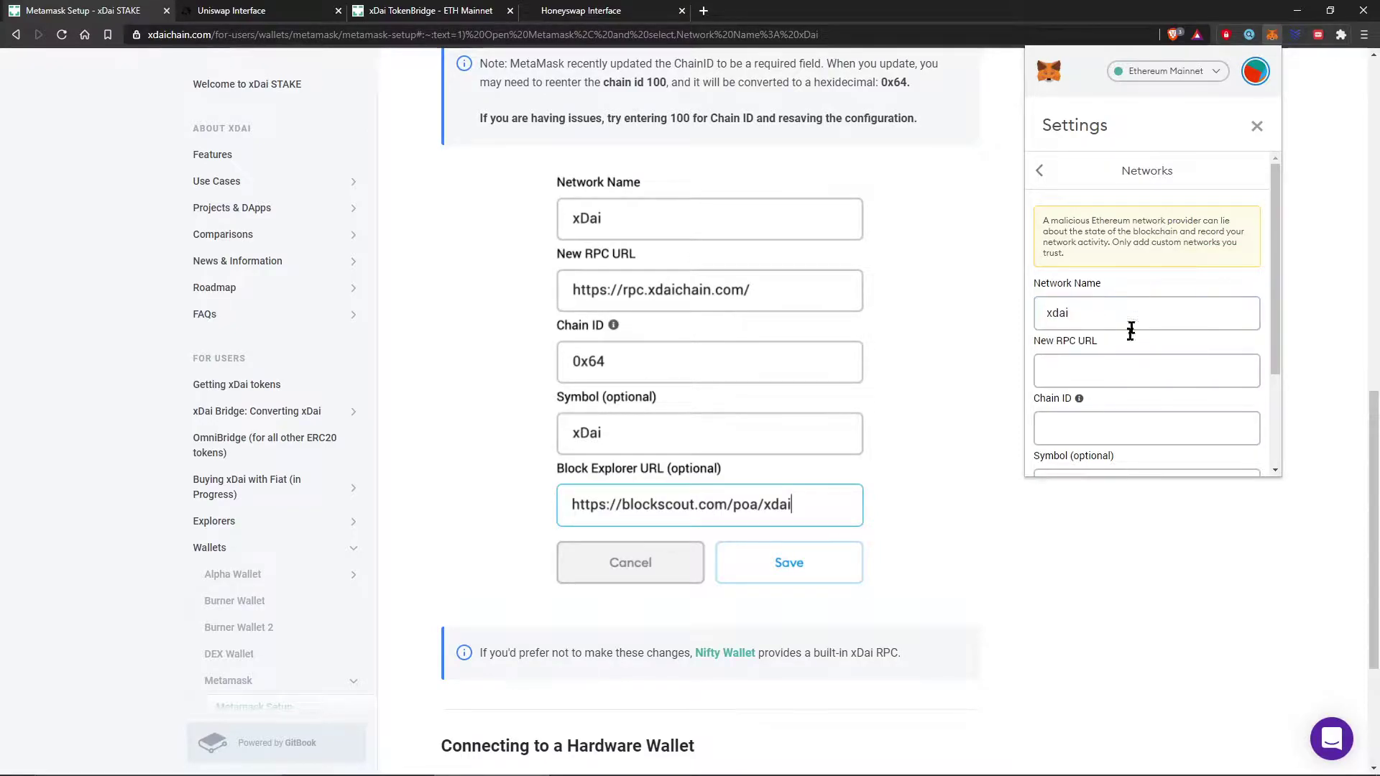
{"action": "left_click", "coordinate": [1122, 369]}
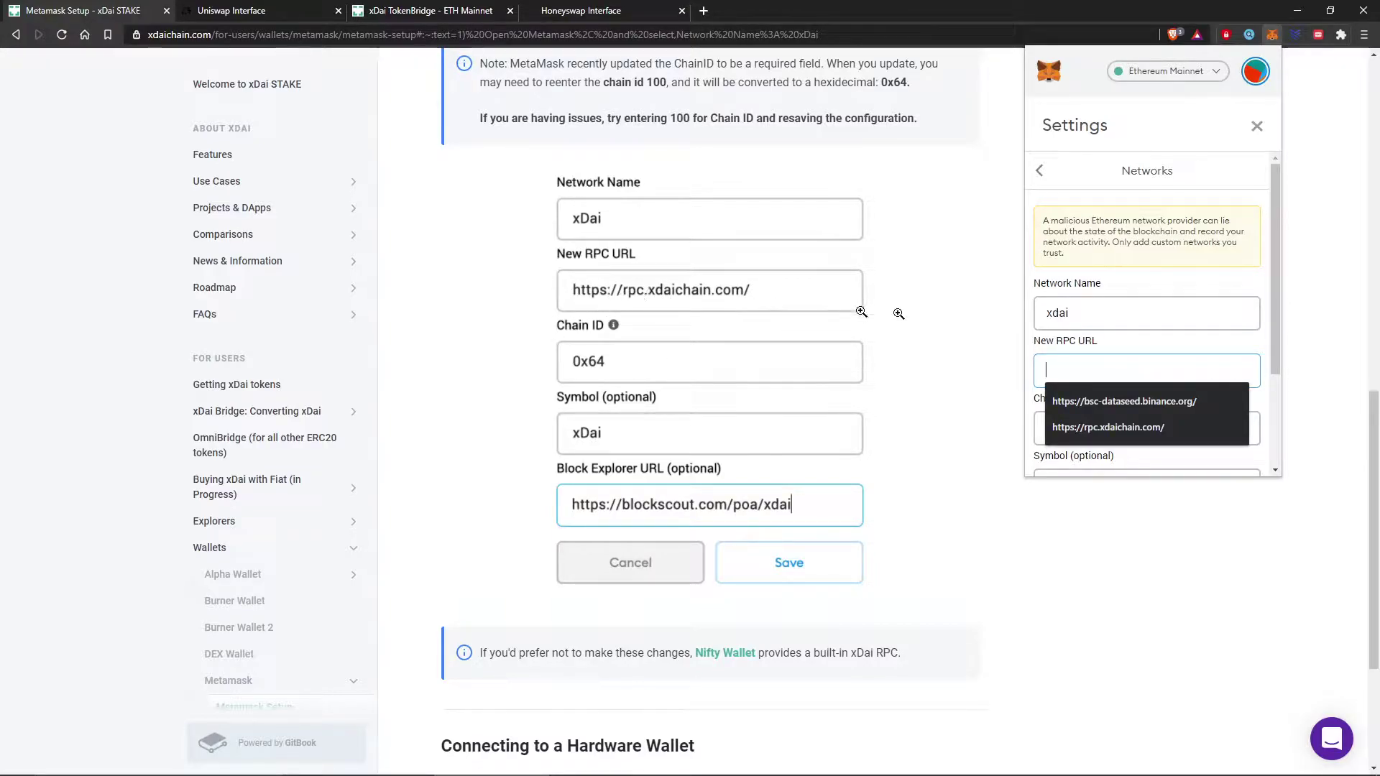
{"action": "scroll", "coordinate": [1106, 335], "scroll_direction": "down", "scroll_amount": 1}
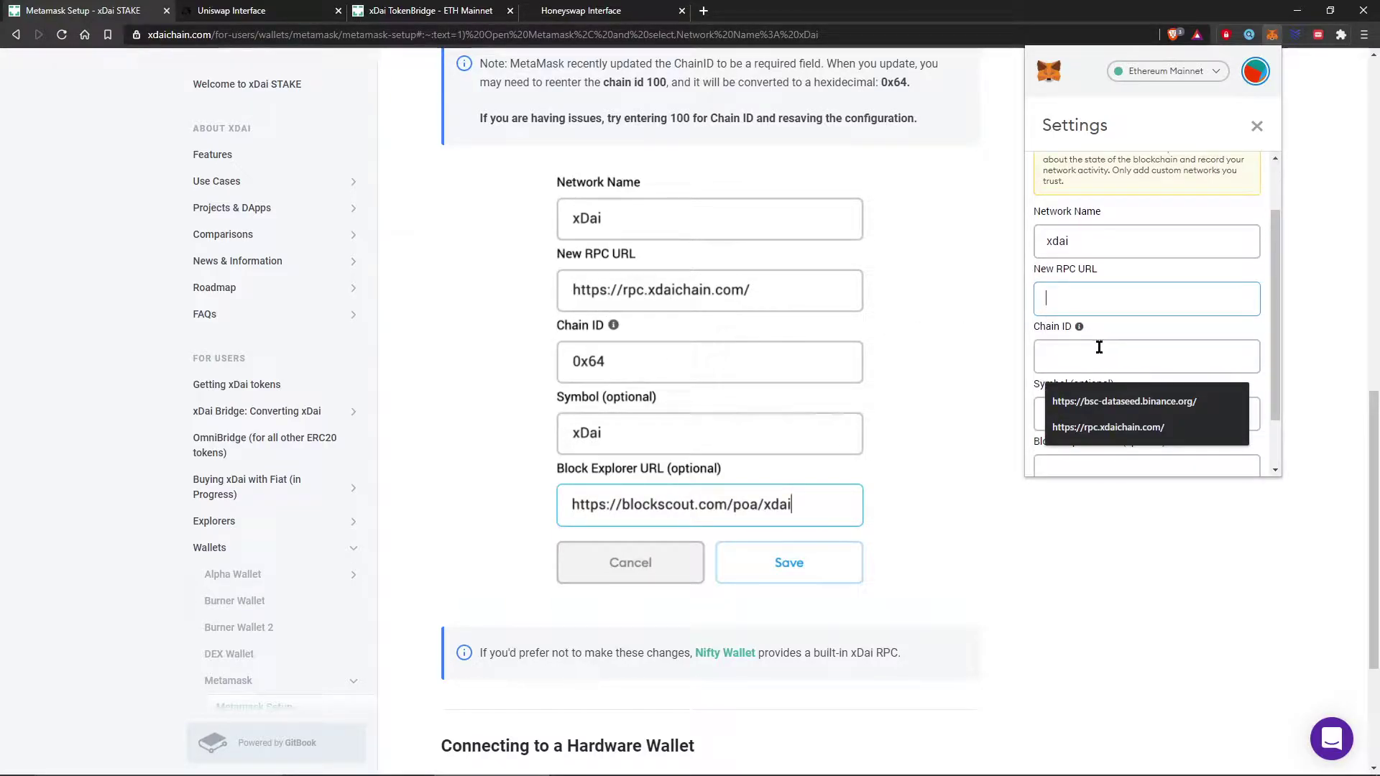
{"action": "left_click", "coordinate": [1102, 348]}
{"action": "scroll", "coordinate": [1104, 305], "scroll_direction": "down", "scroll_amount": 1}
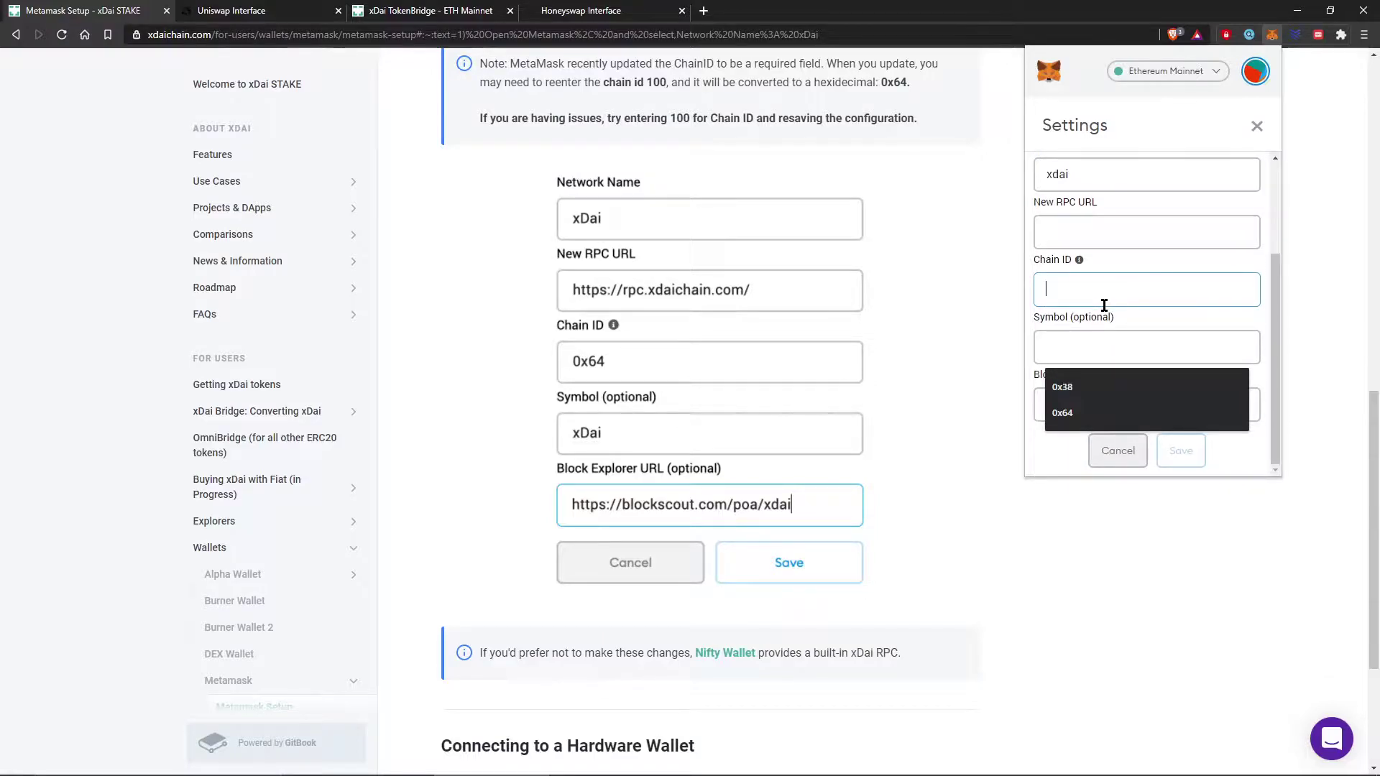
{"action": "left_click", "coordinate": [1104, 347]}
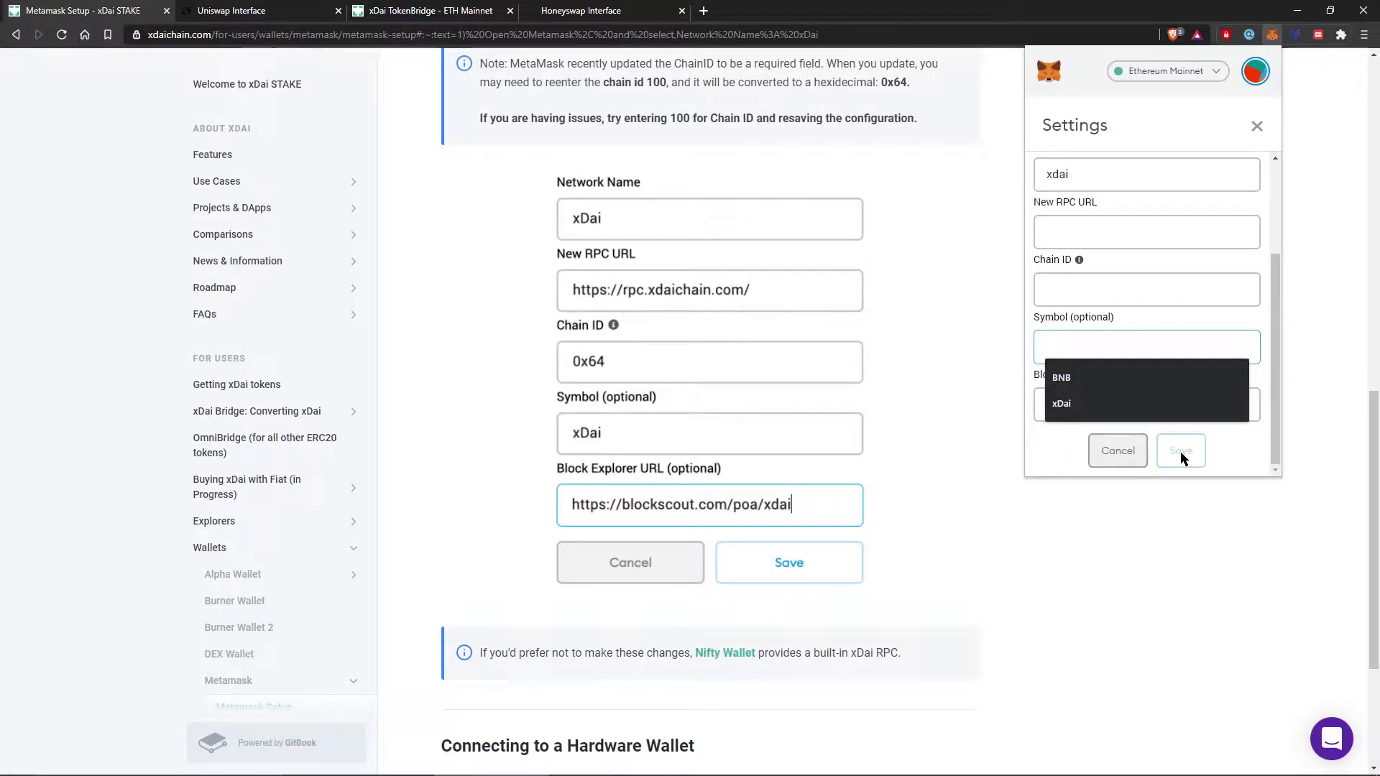
{"action": "left_click", "coordinate": [1123, 456]}
{"action": "scroll", "coordinate": [1120, 345], "scroll_direction": "up", "scroll_amount": 3}
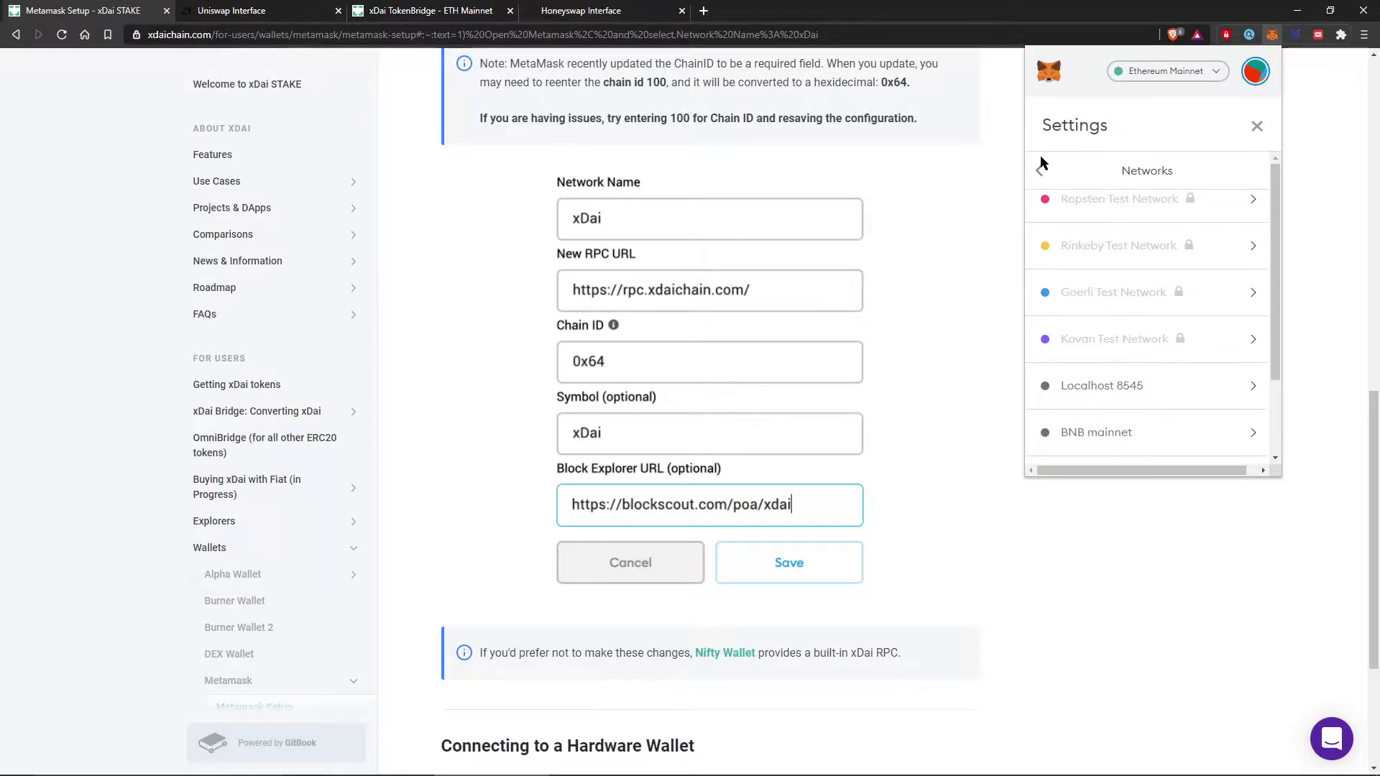
{"action": "left_click", "coordinate": [1040, 170]}
{"action": "left_click", "coordinate": [1256, 127]}
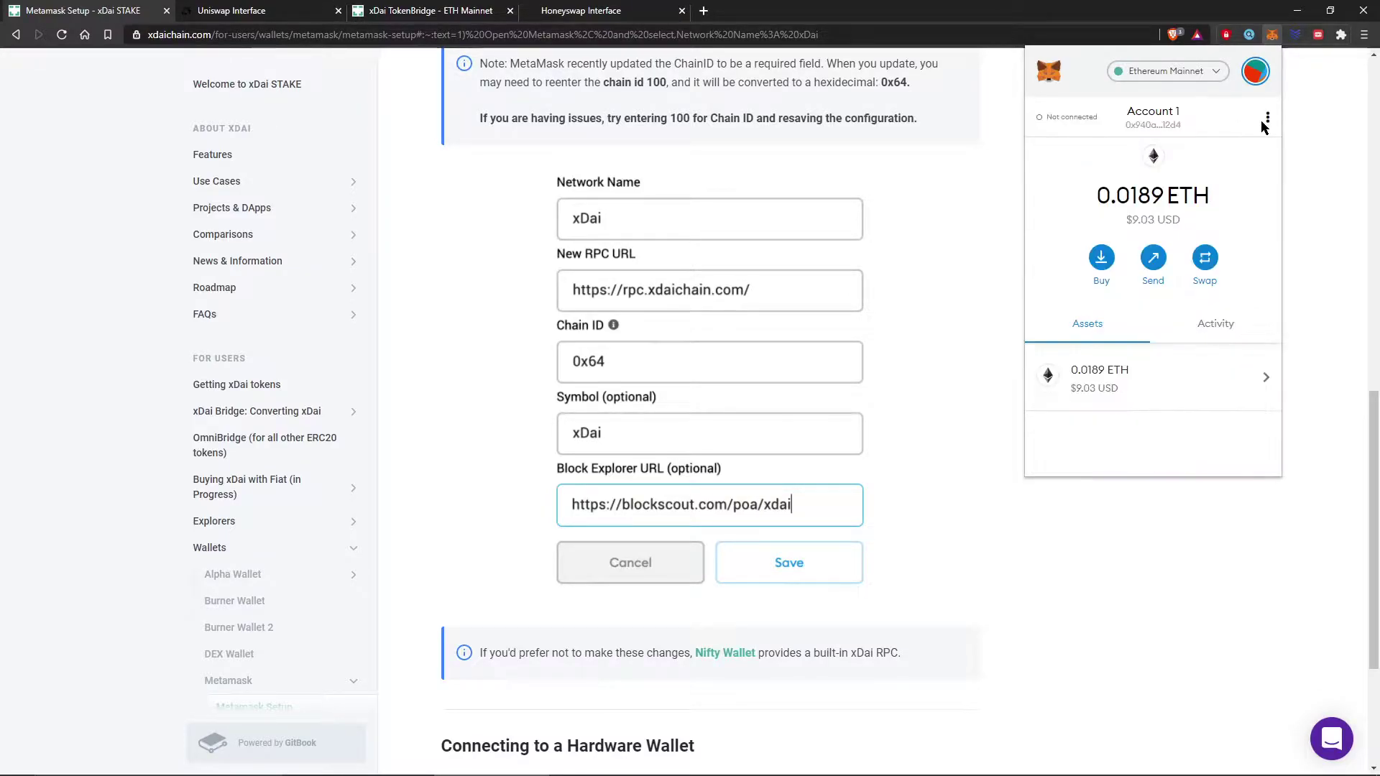
{"action": "left_click", "coordinate": [1176, 78]}
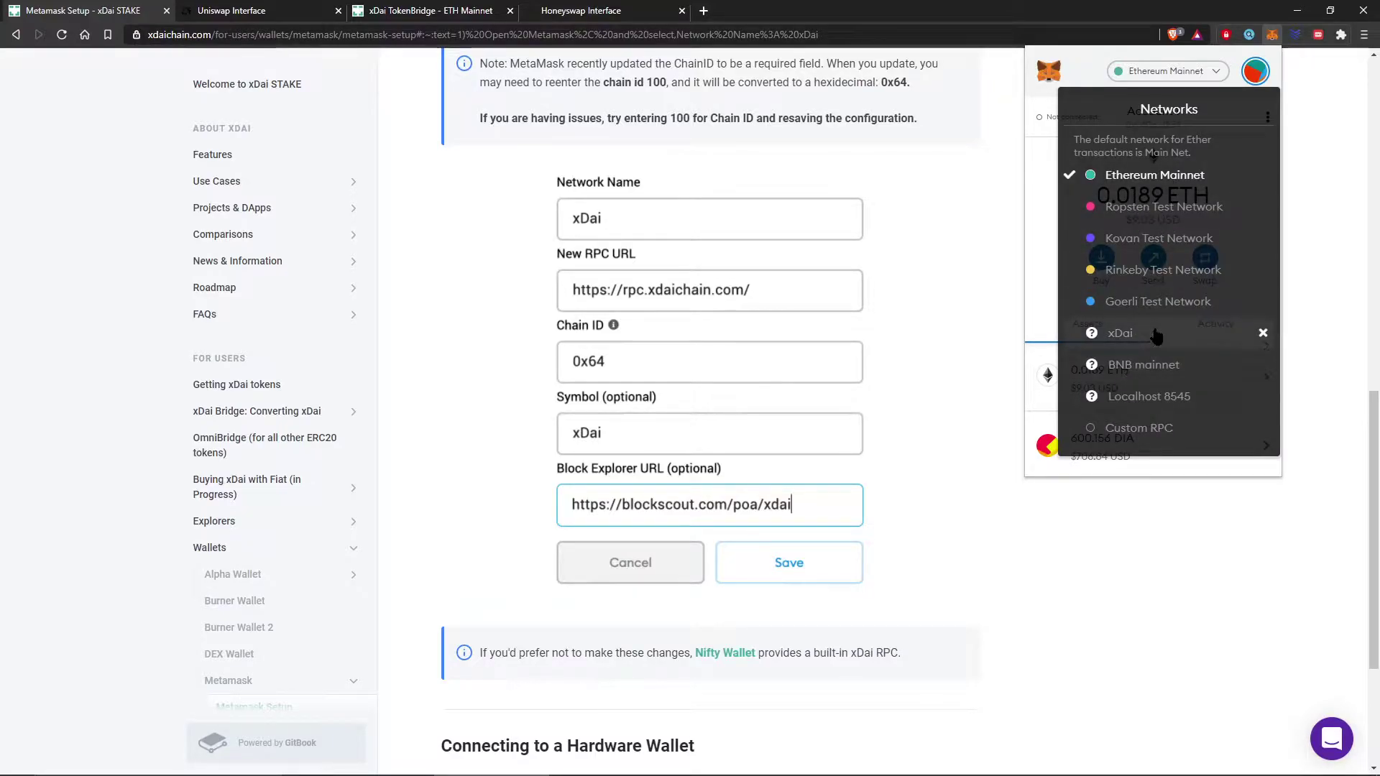
{"action": "left_click", "coordinate": [115, 141]}
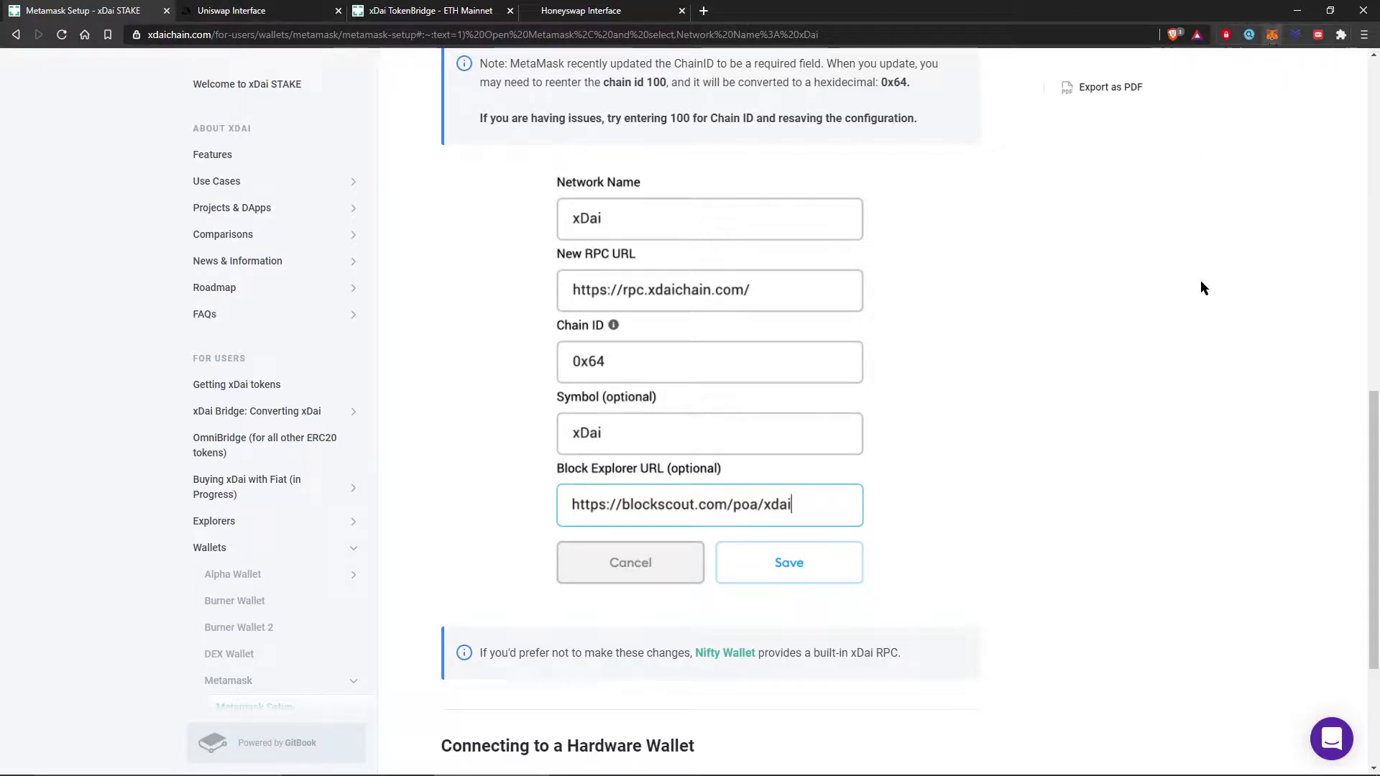
{"action": "key", "text": "alt+shift+m"}
- Attempt the 0.008899332 ETH to DAI swap on Uniswap, then reject it in MetaMask
{"action": "left_click", "coordinate": [261, 10]}
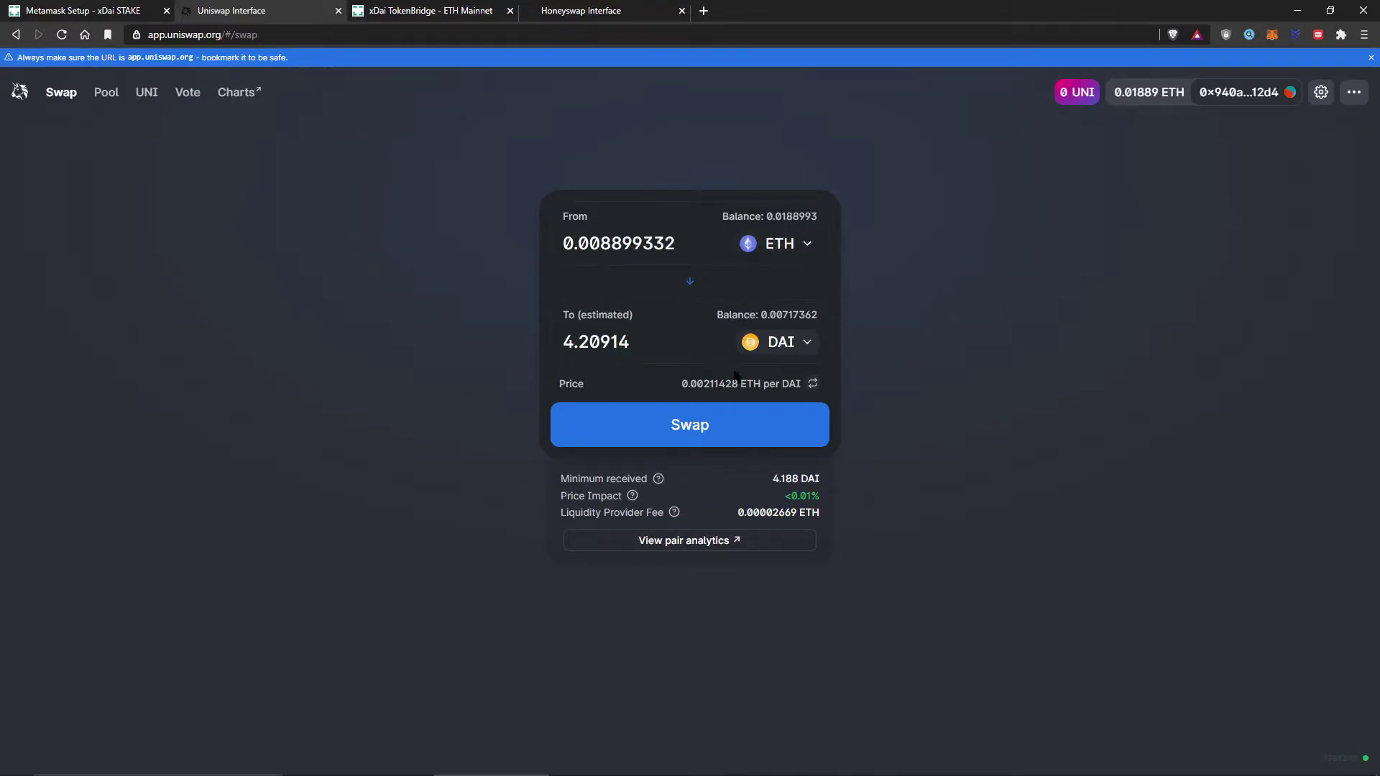
{"action": "left_click", "coordinate": [696, 435]}
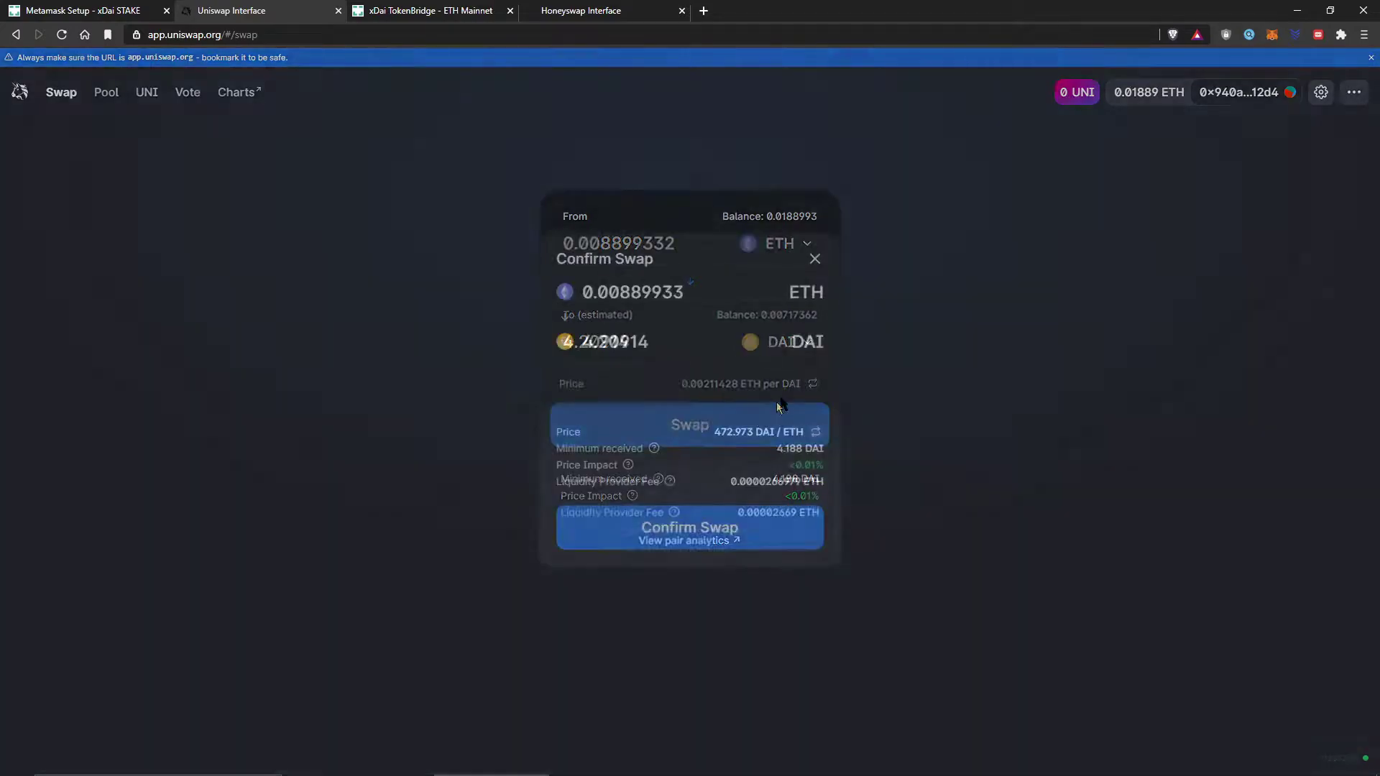
{"action": "left_click", "coordinate": [687, 529]}
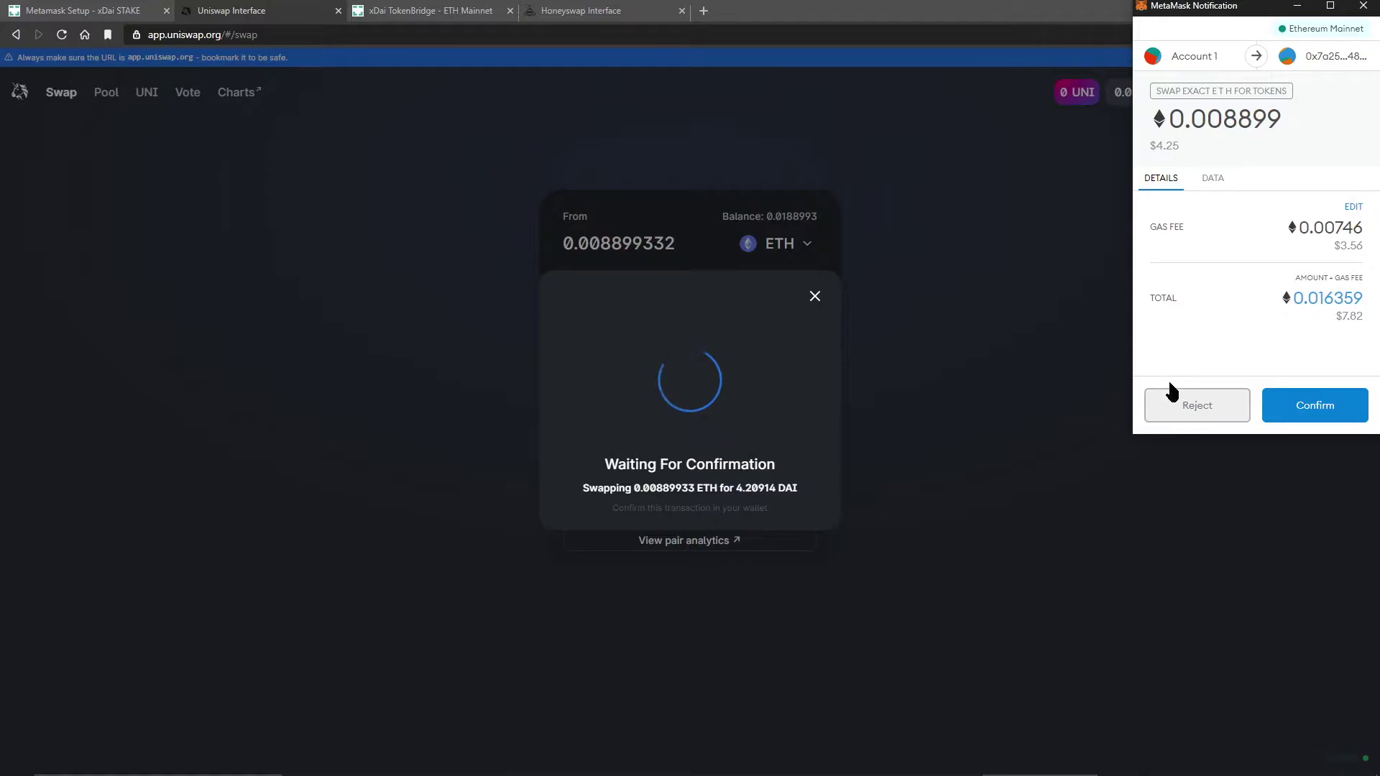
{"action": "left_click", "coordinate": [1208, 405]}
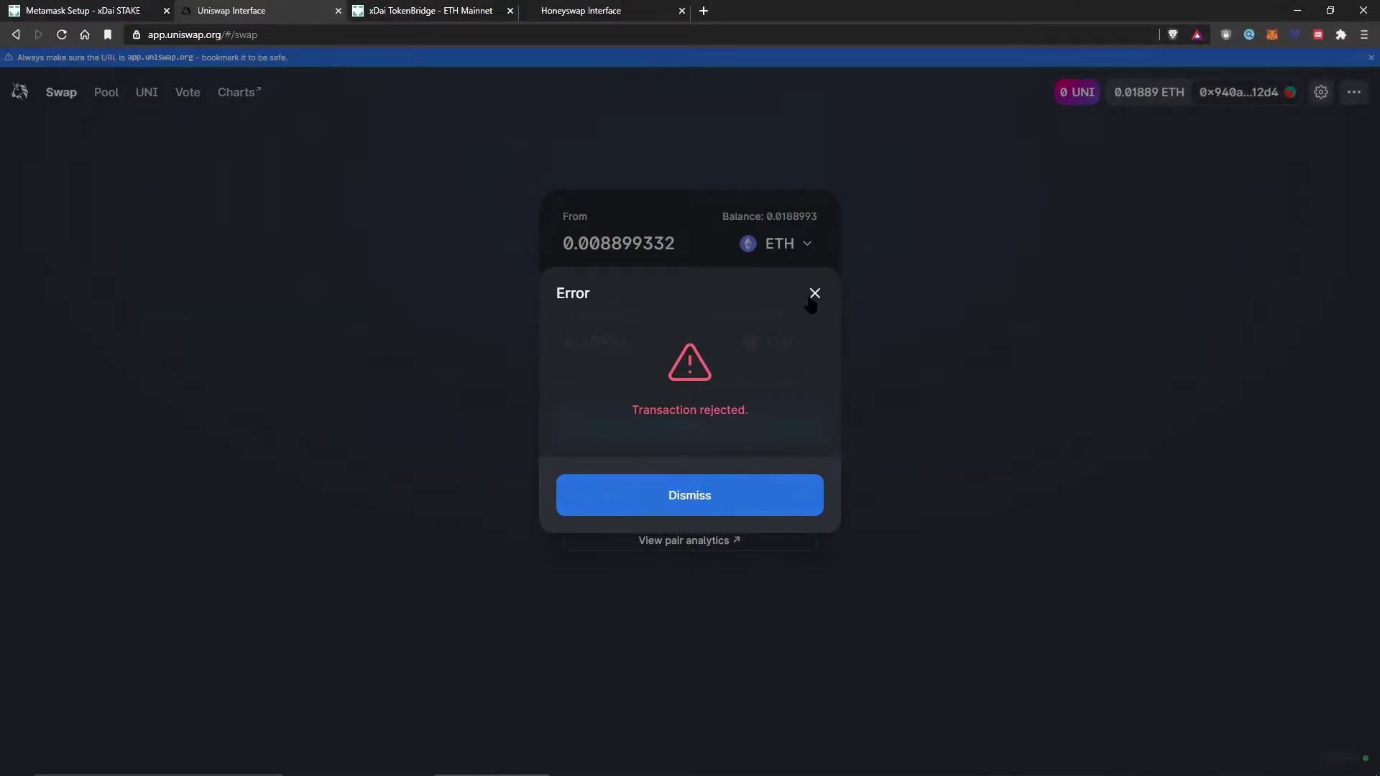
{"action": "left_click", "coordinate": [812, 296]}
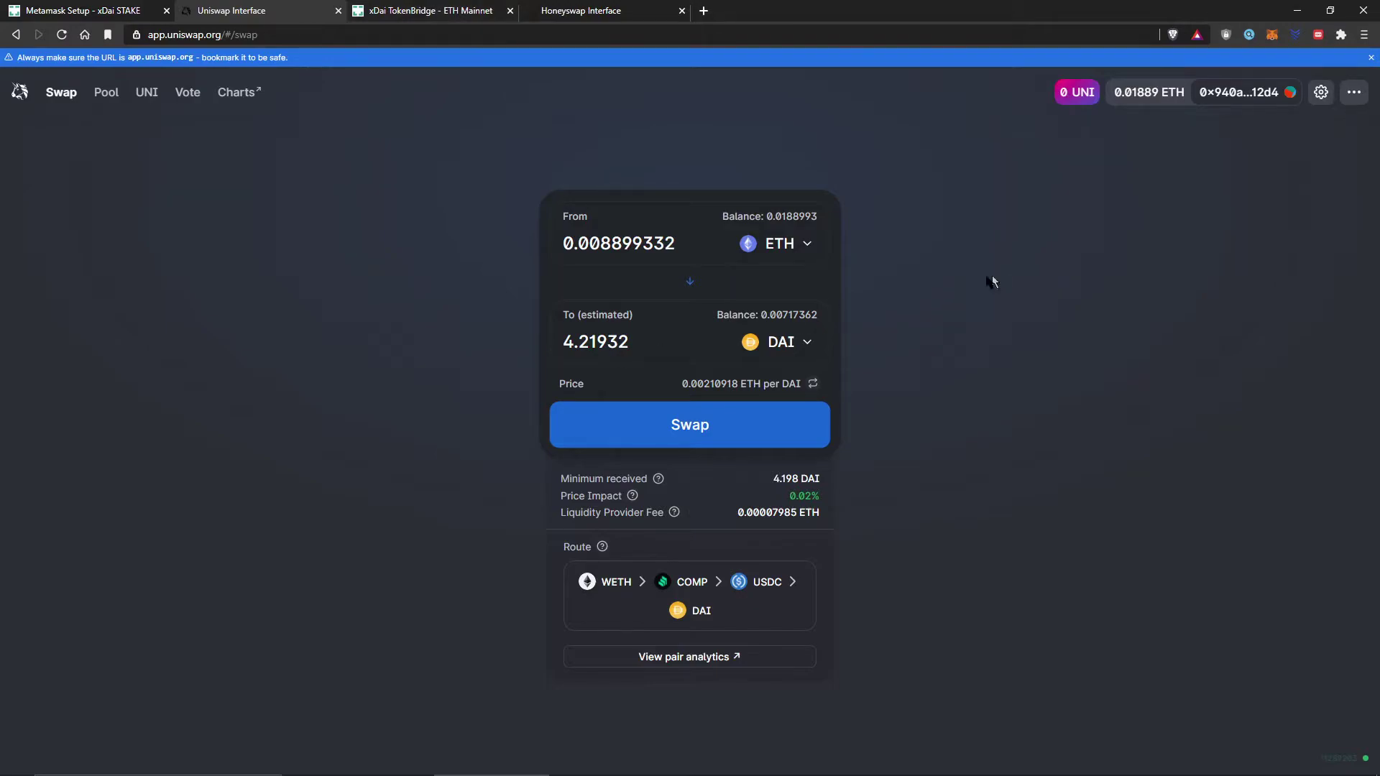
- Enter 100 DAI as the xDai TokenBridge amount, then move to the Honeyswap pool page
{"action": "left_click", "coordinate": [434, 9]}
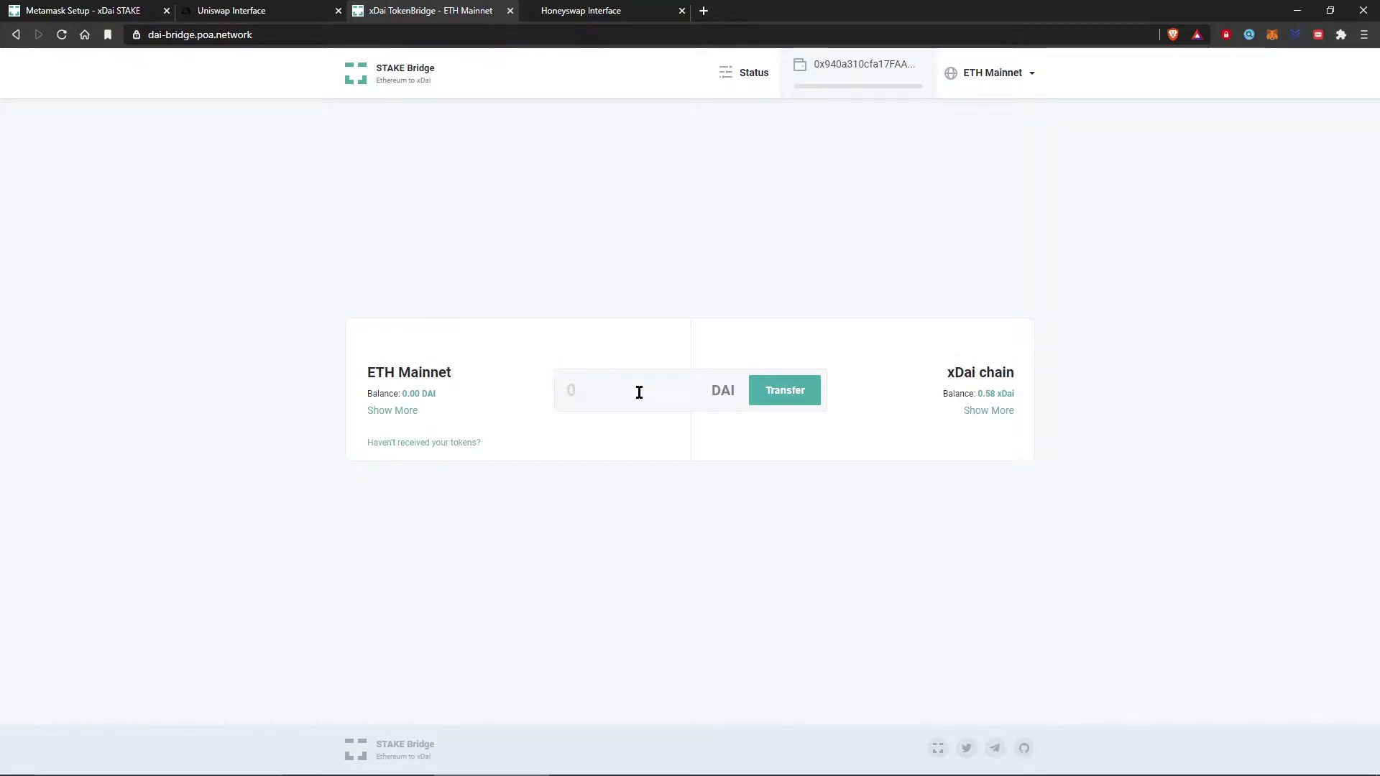
{"action": "type", "text": "100"}
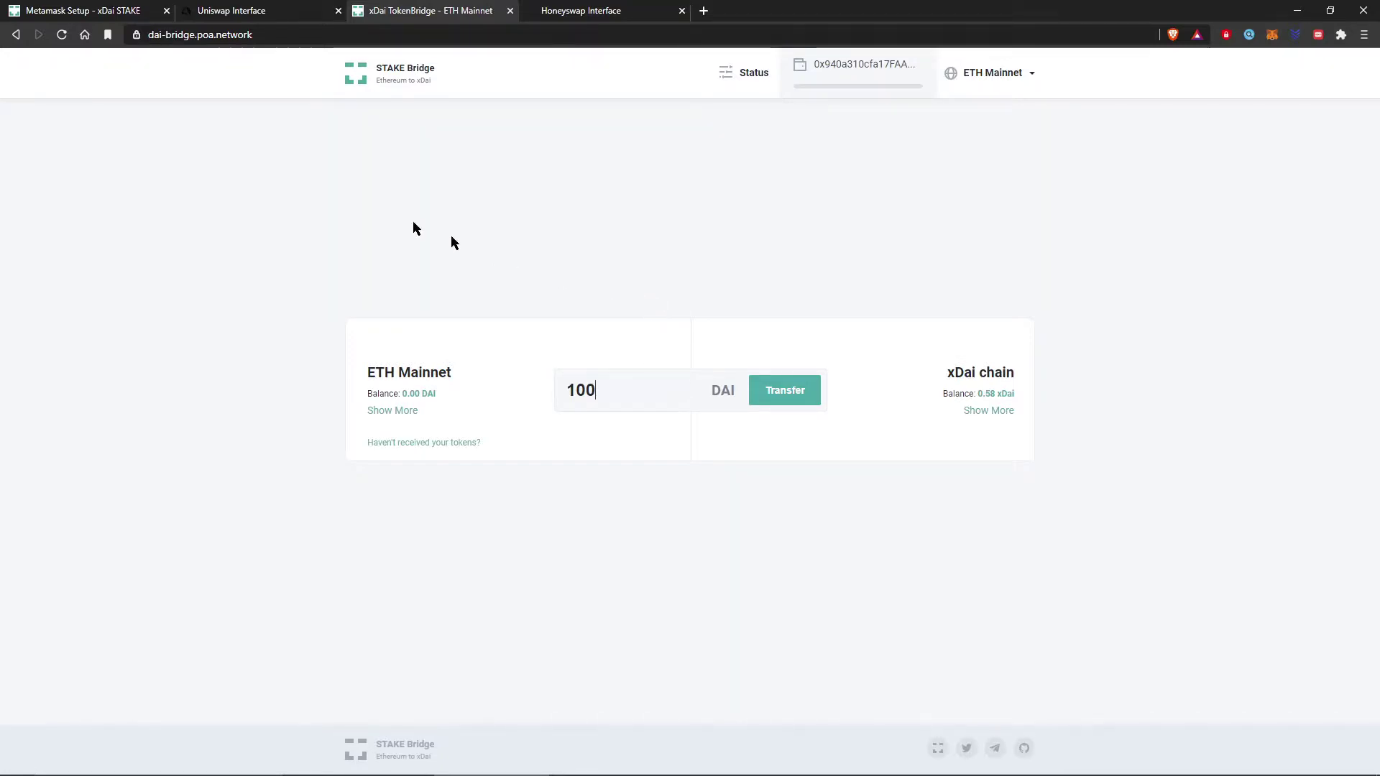
{"action": "key", "text": "ctrl+shift+Tab"}
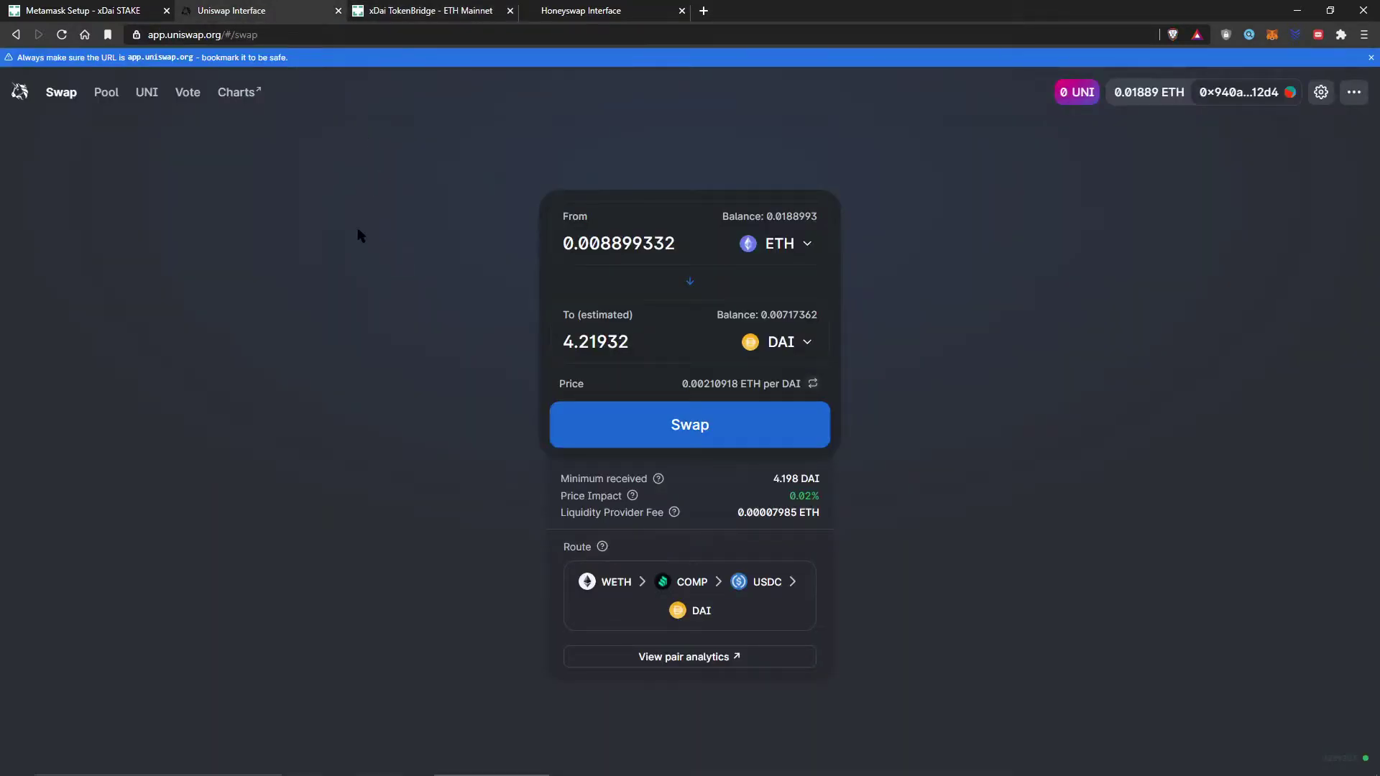
{"action": "key", "text": "ctrl+Tab"}
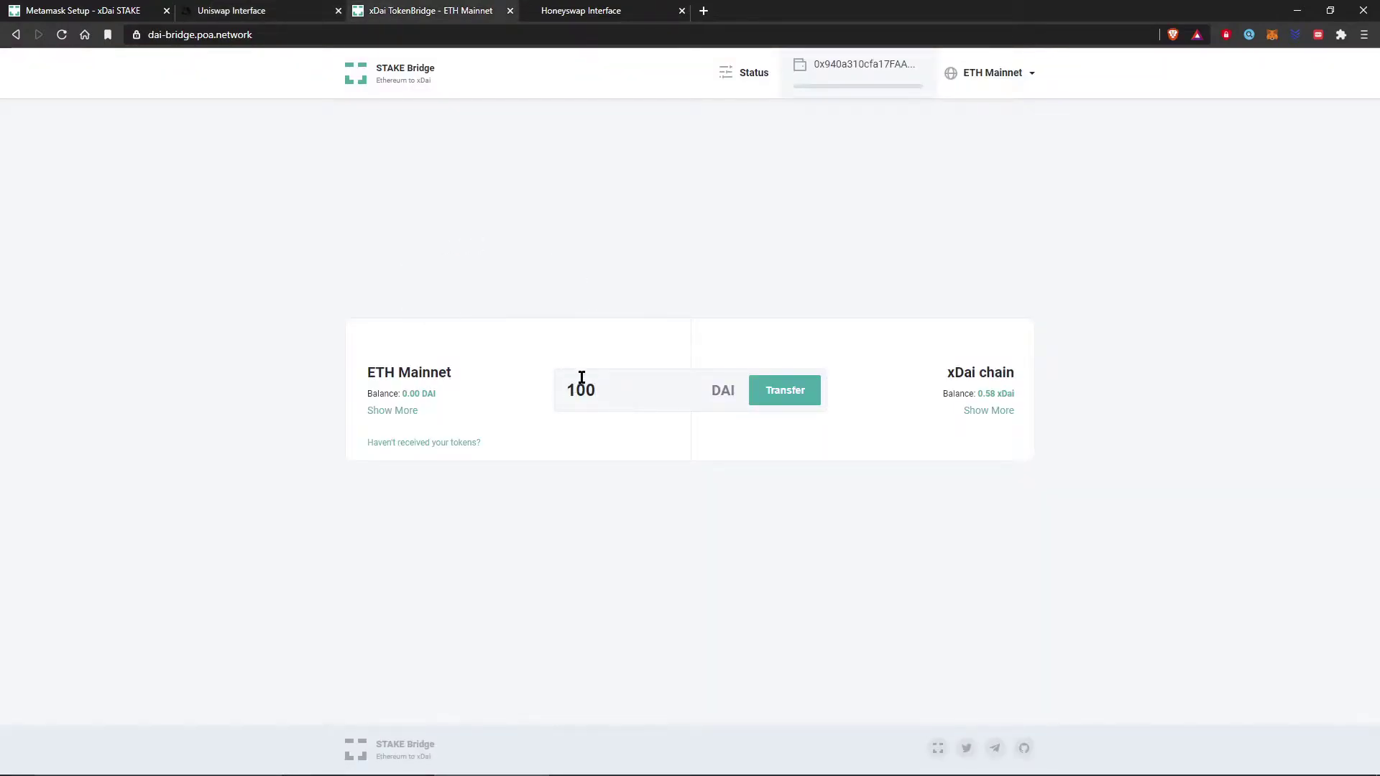
{"action": "left_click", "coordinate": [584, 13]}
{"action": "left_click", "coordinate": [471, 8]}
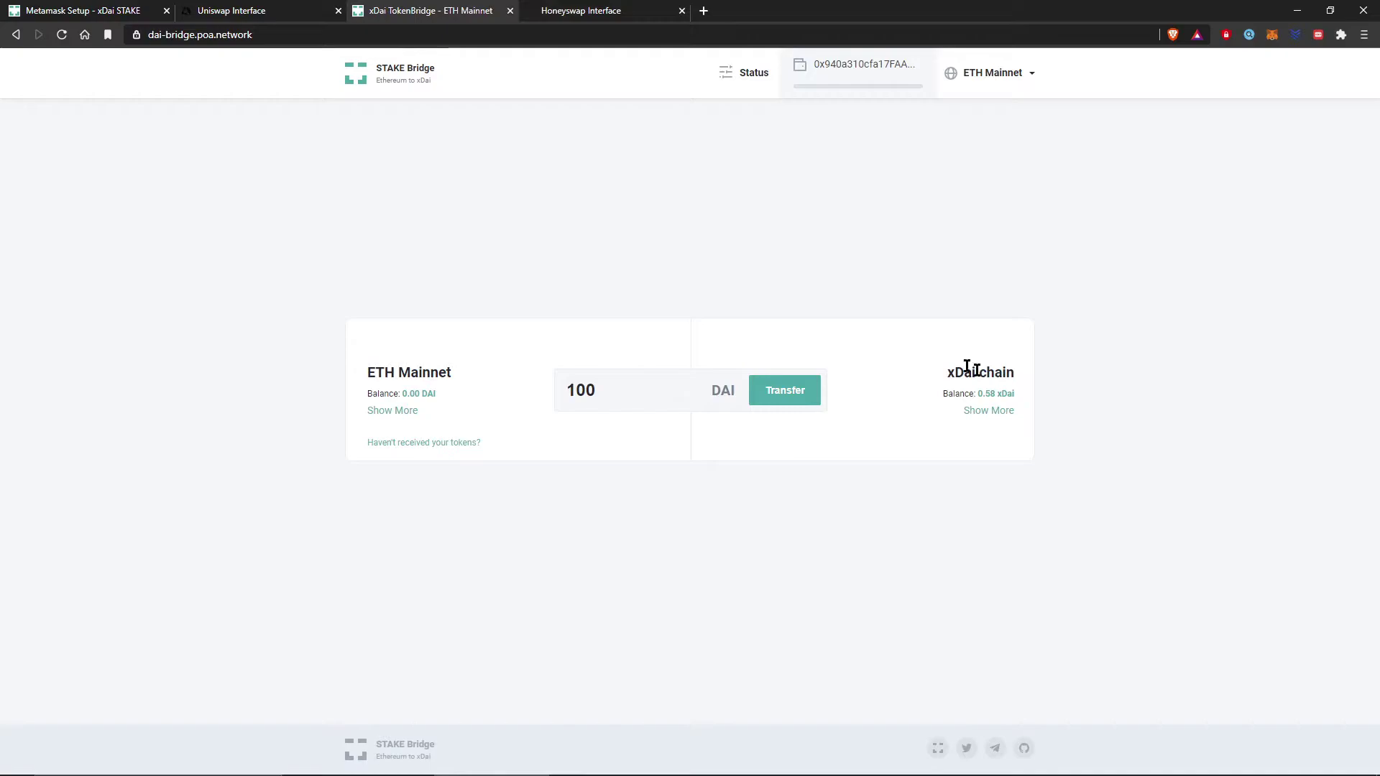
{"action": "key", "text": "ctrl+Tab"}
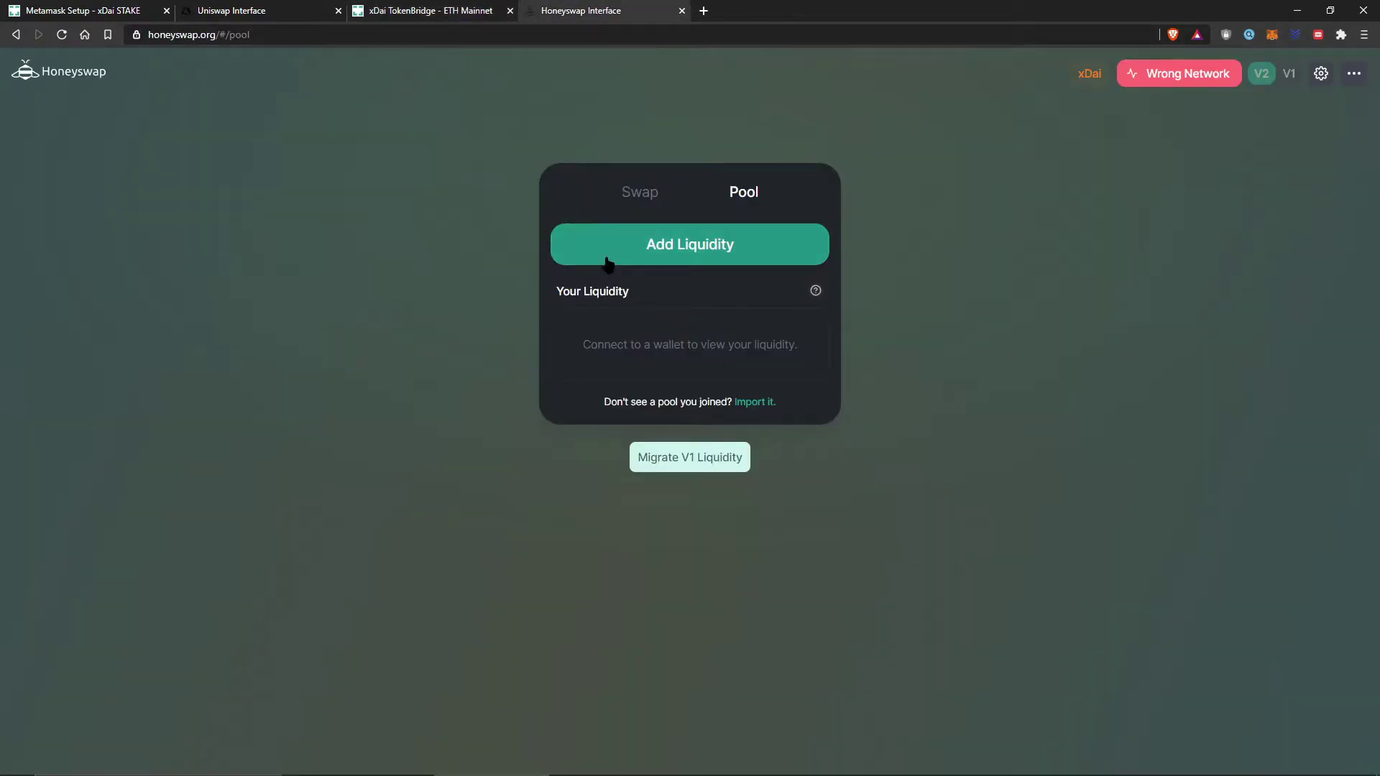
- Show Honeyswap's swap form and switch MetaMask to the xDai network
{"action": "left_click", "coordinate": [639, 194]}
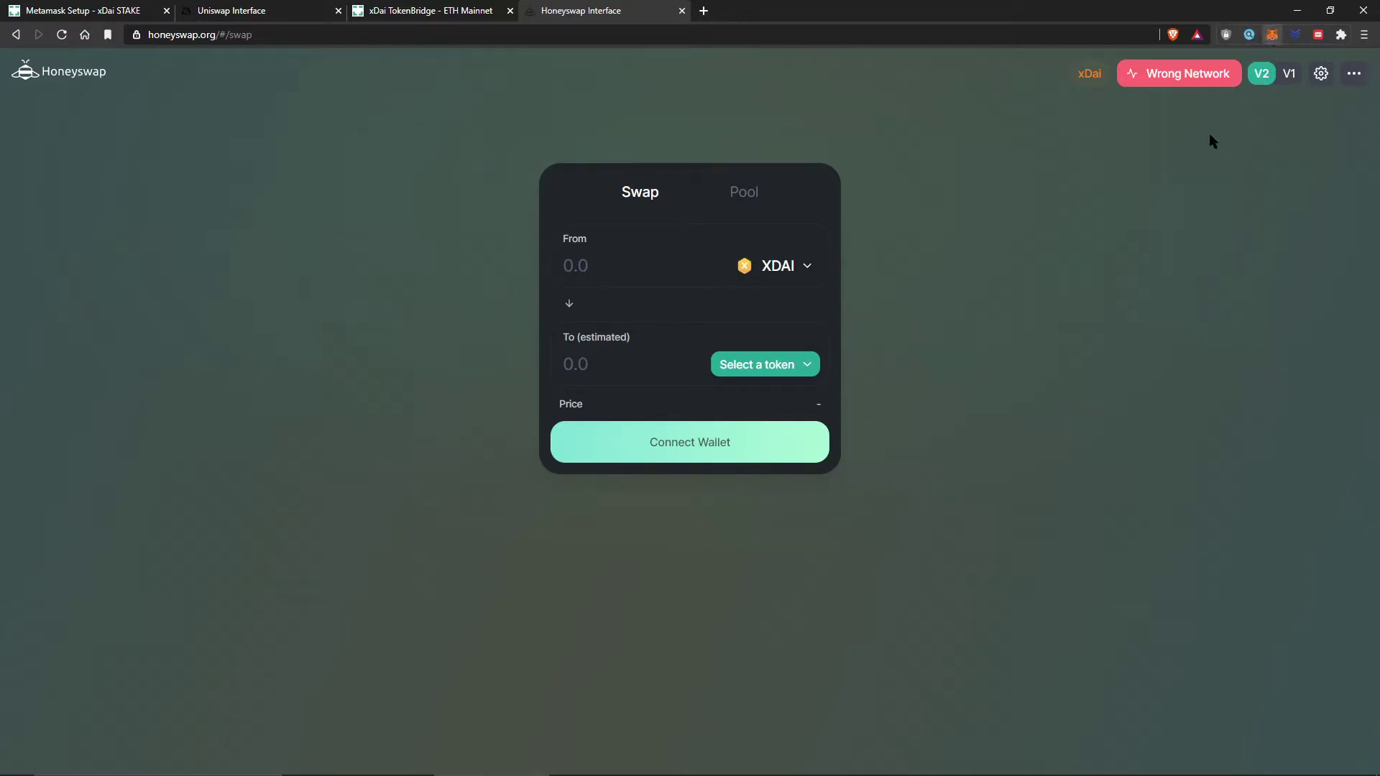
{"action": "key", "text": "alt+shift+m"}
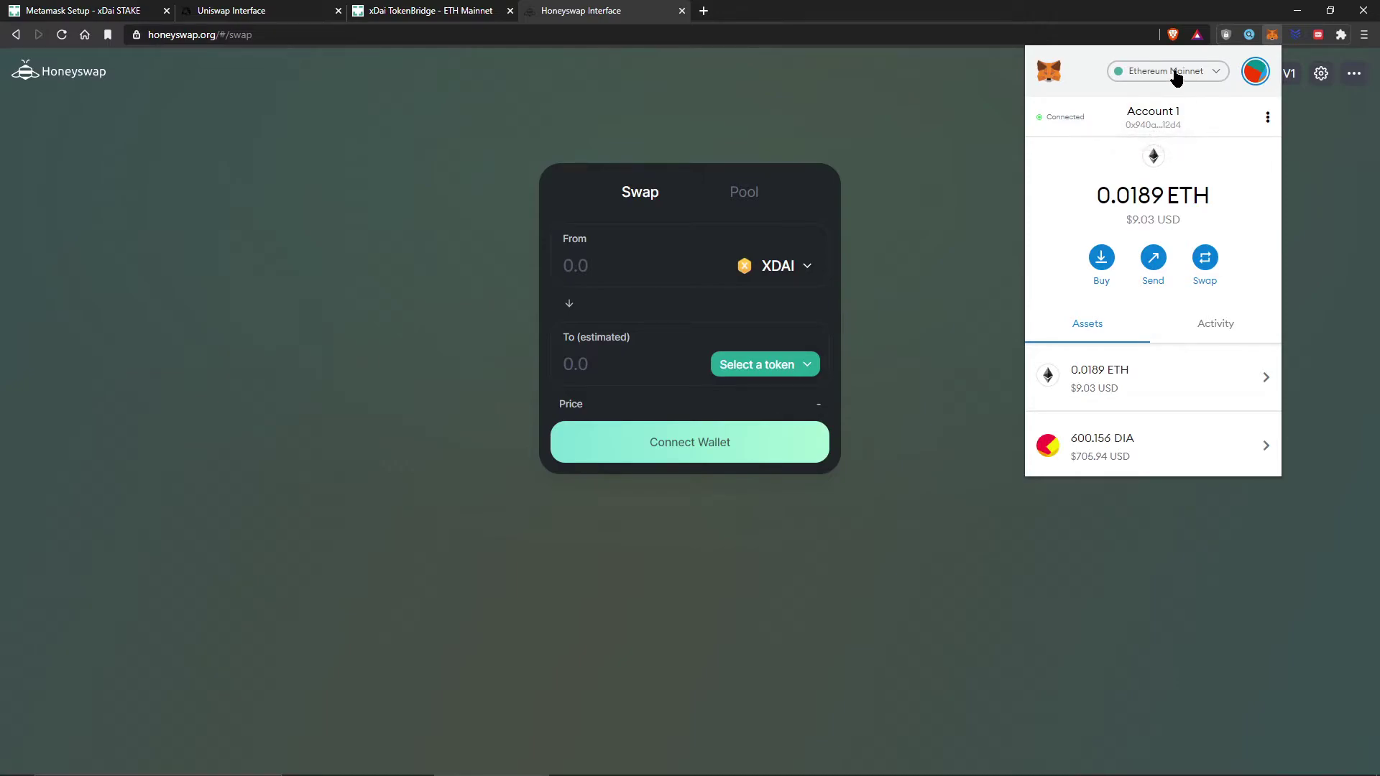
{"action": "left_click", "coordinate": [1176, 74]}
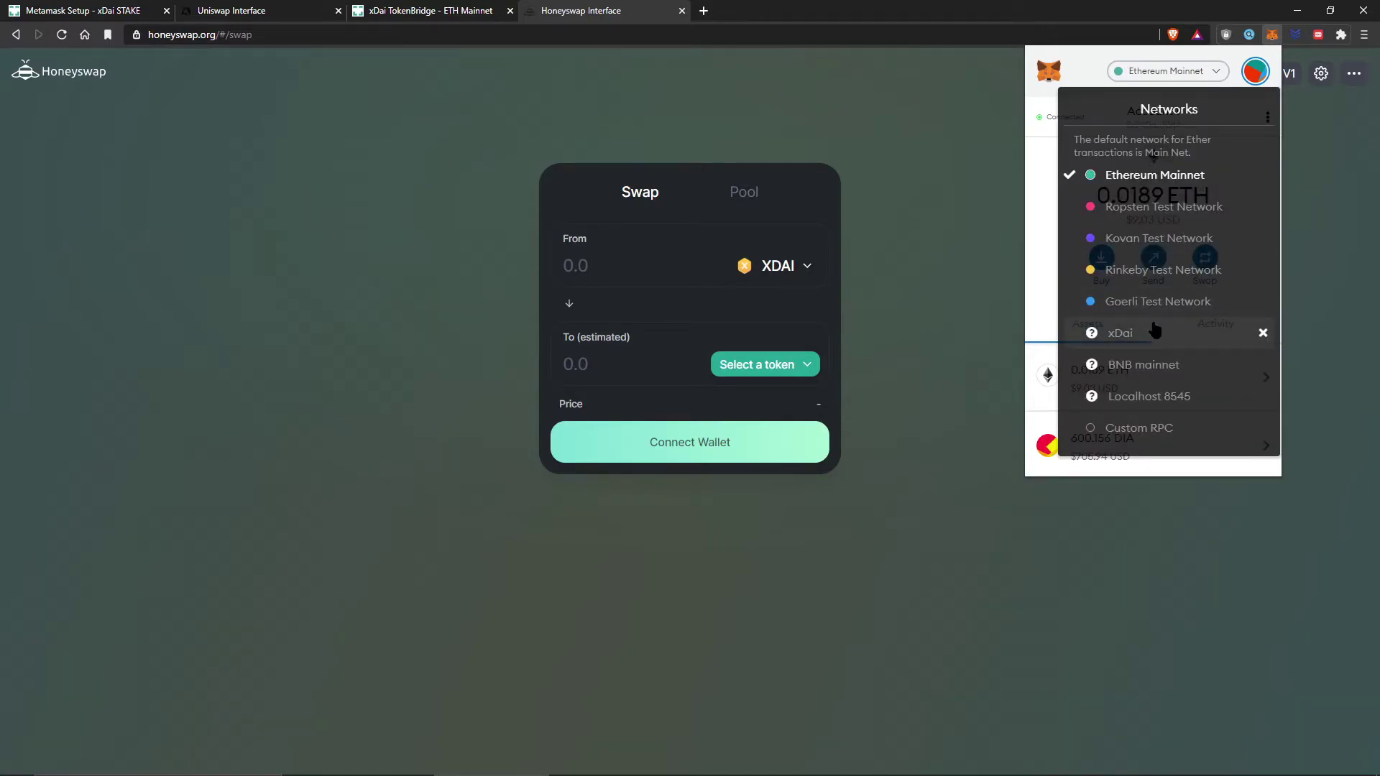
{"action": "left_click", "coordinate": [1155, 331]}
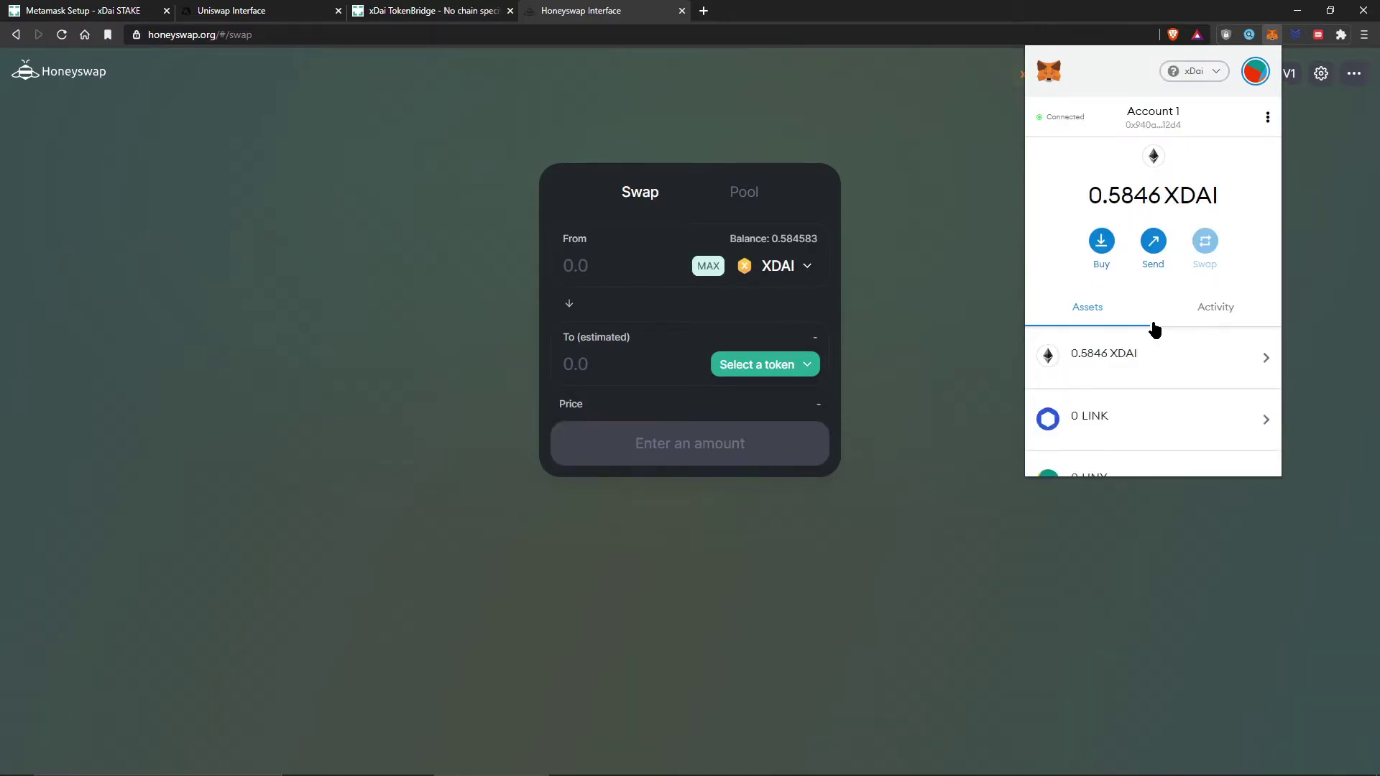
{"action": "left_click", "coordinate": [631, 258]}
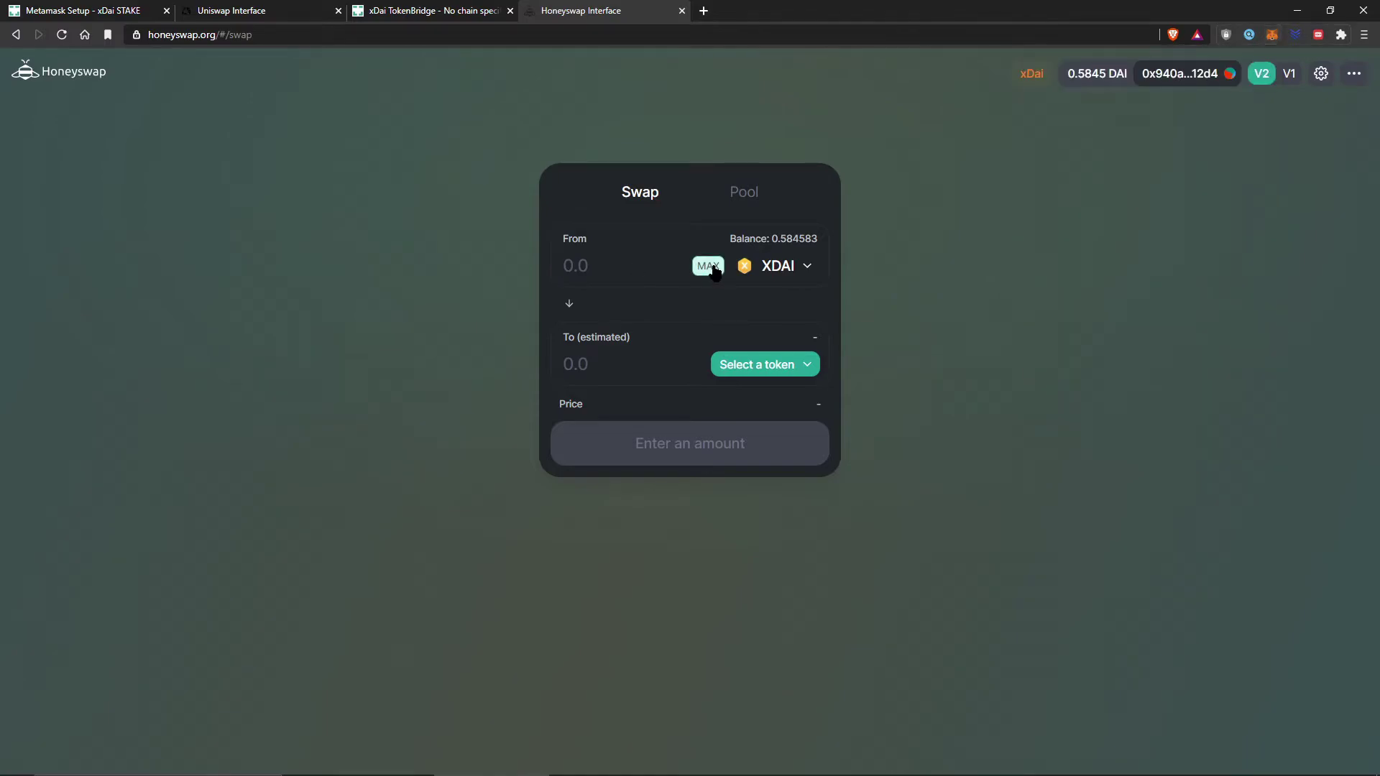
- Set the swap to send about 0.0458 XDAI and receive LINK
{"action": "left_click", "coordinate": [709, 267]}
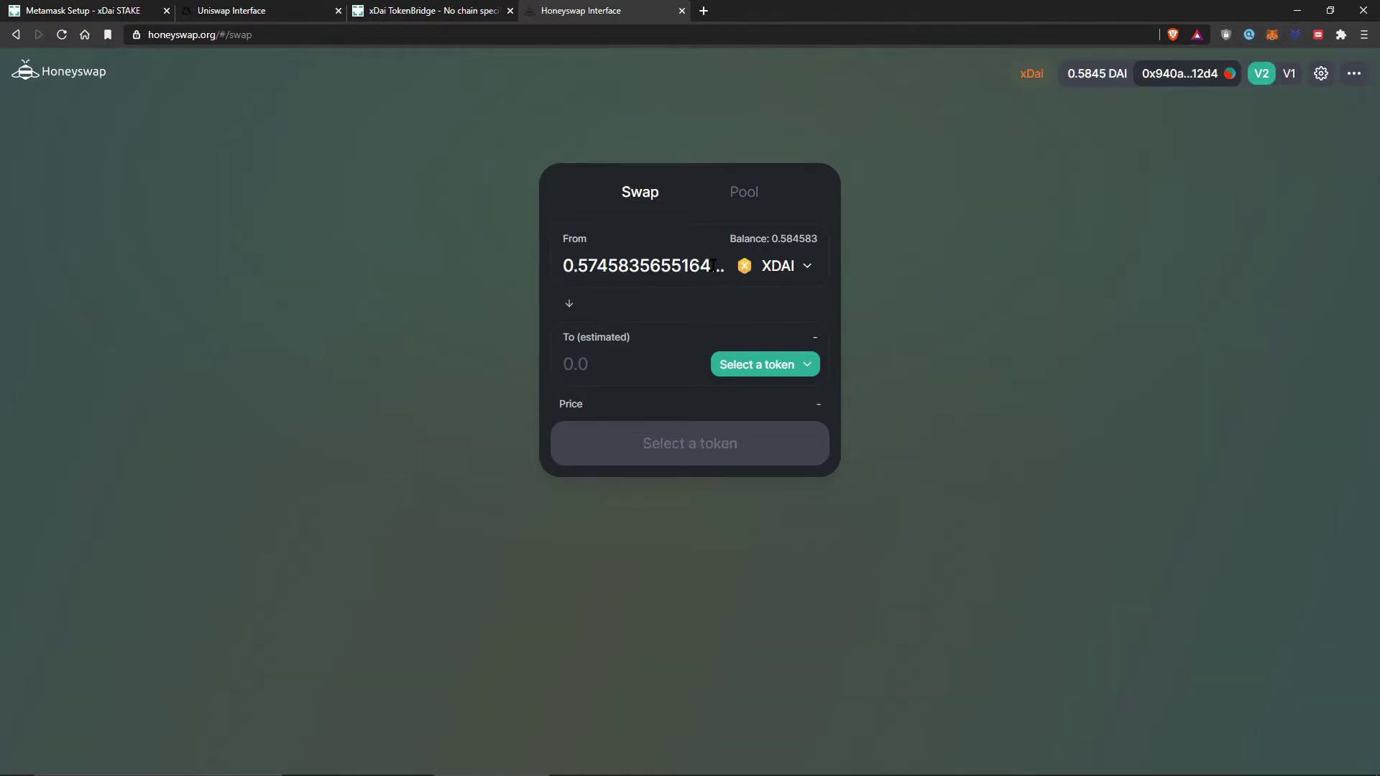
{"action": "left_click", "coordinate": [578, 266]}
{"action": "key", "text": "Delete"}
{"action": "key", "text": "Delete"}
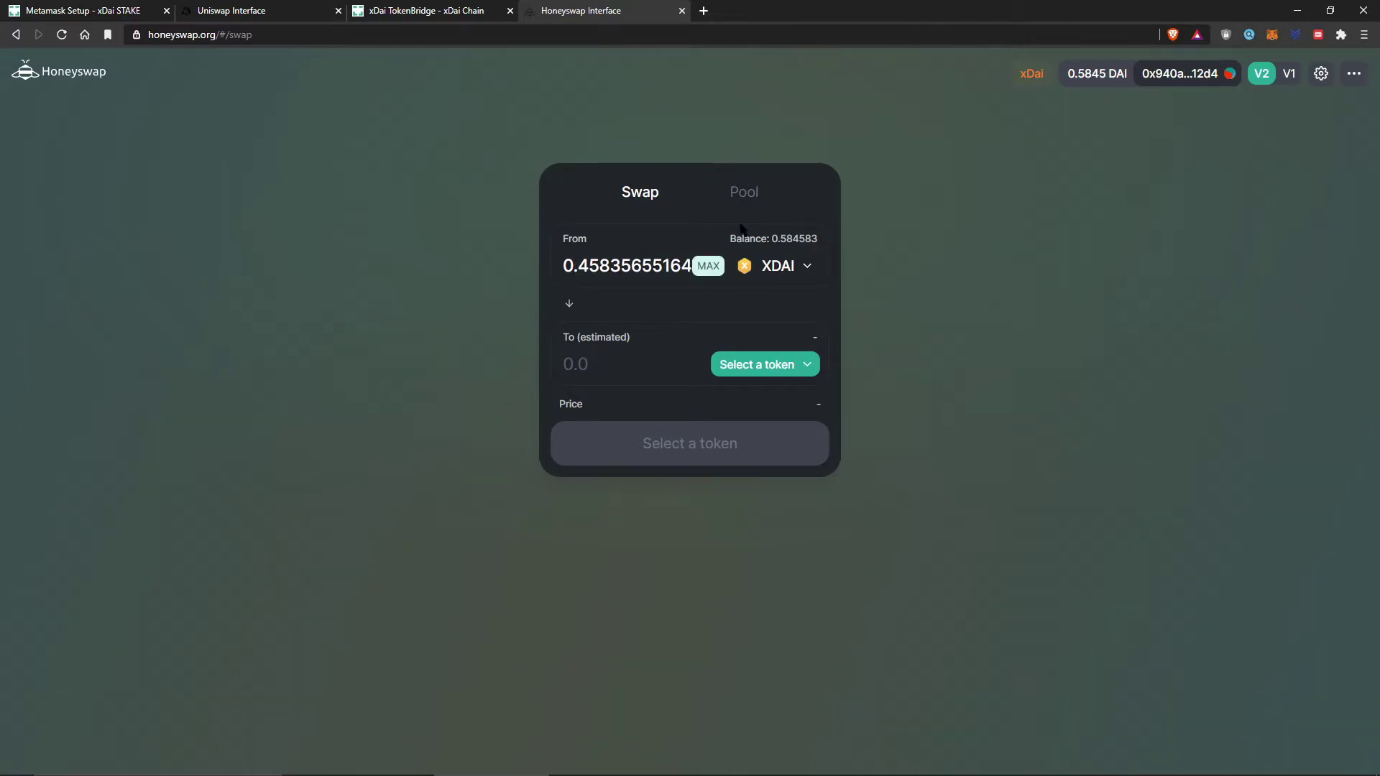
{"action": "type", "text": "0"}
{"action": "left_click", "coordinate": [779, 365]}
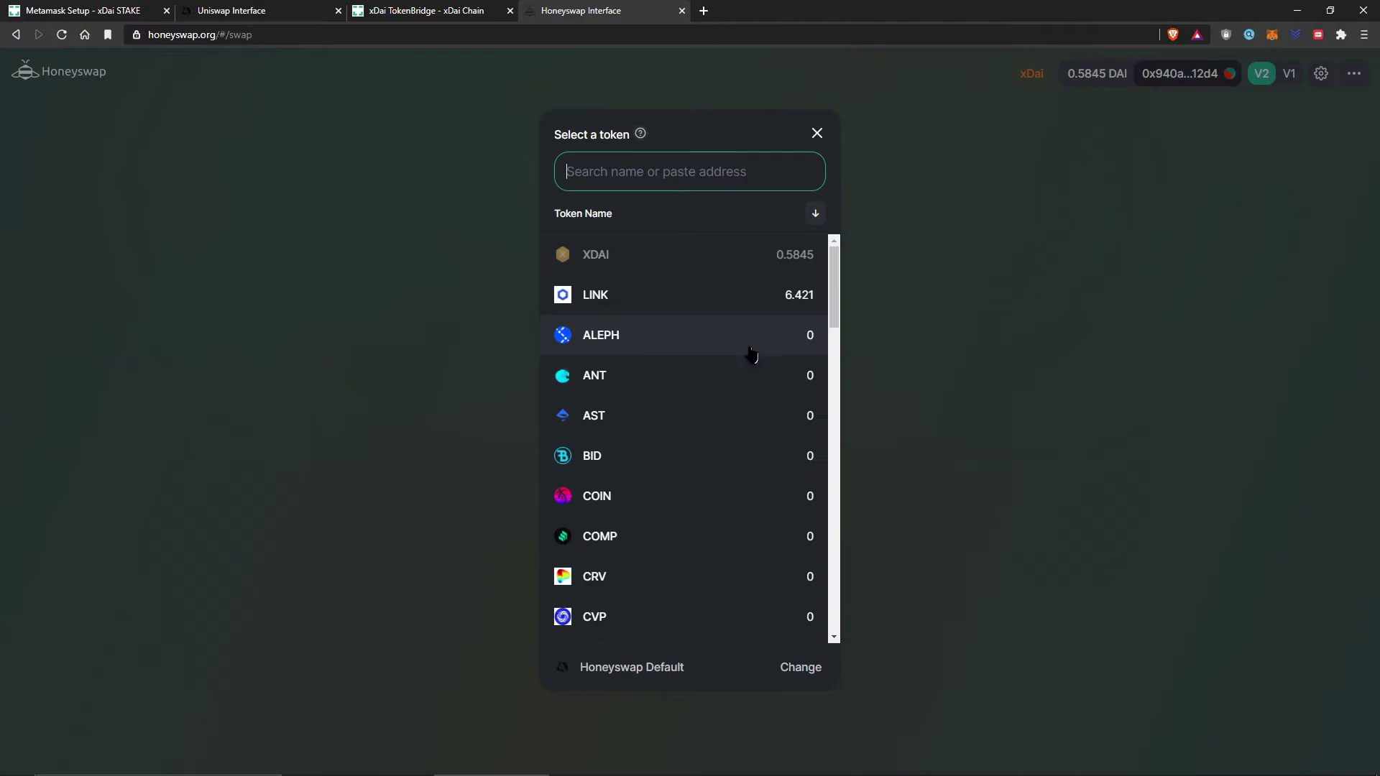
{"action": "left_click", "coordinate": [705, 291]}
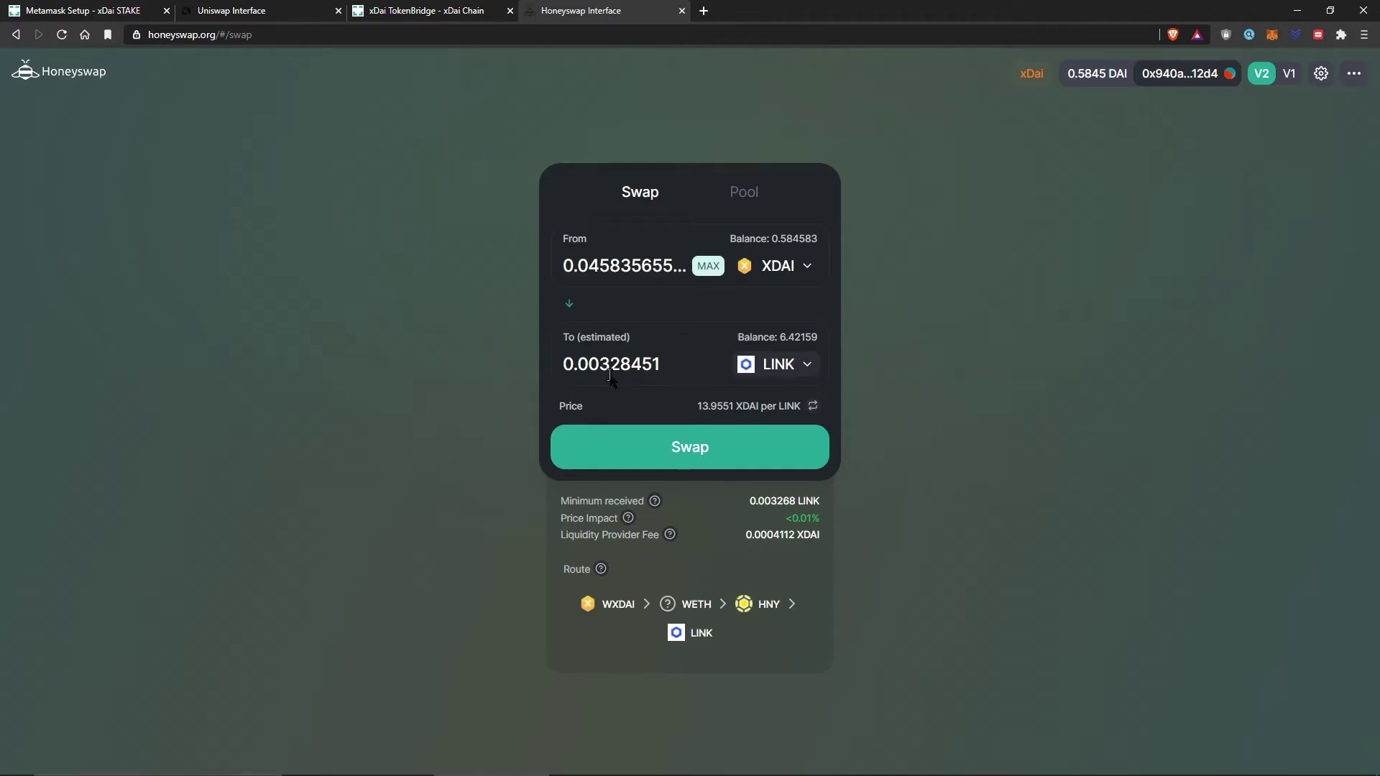
- Submit the 0.0458356 XDAI to 0.00328451 LINK swap and approve it in MetaMask
{"action": "left_click", "coordinate": [663, 448]}
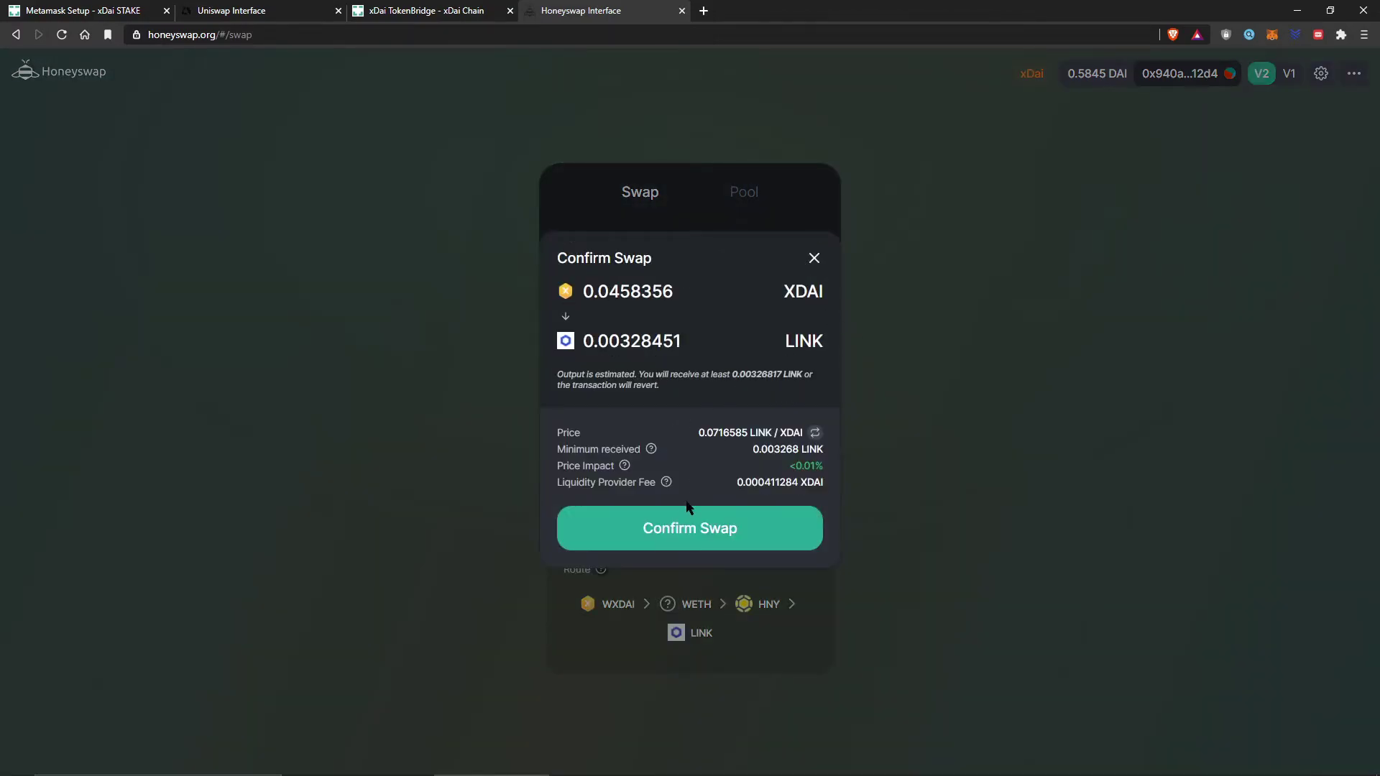
{"action": "left_click", "coordinate": [683, 527]}
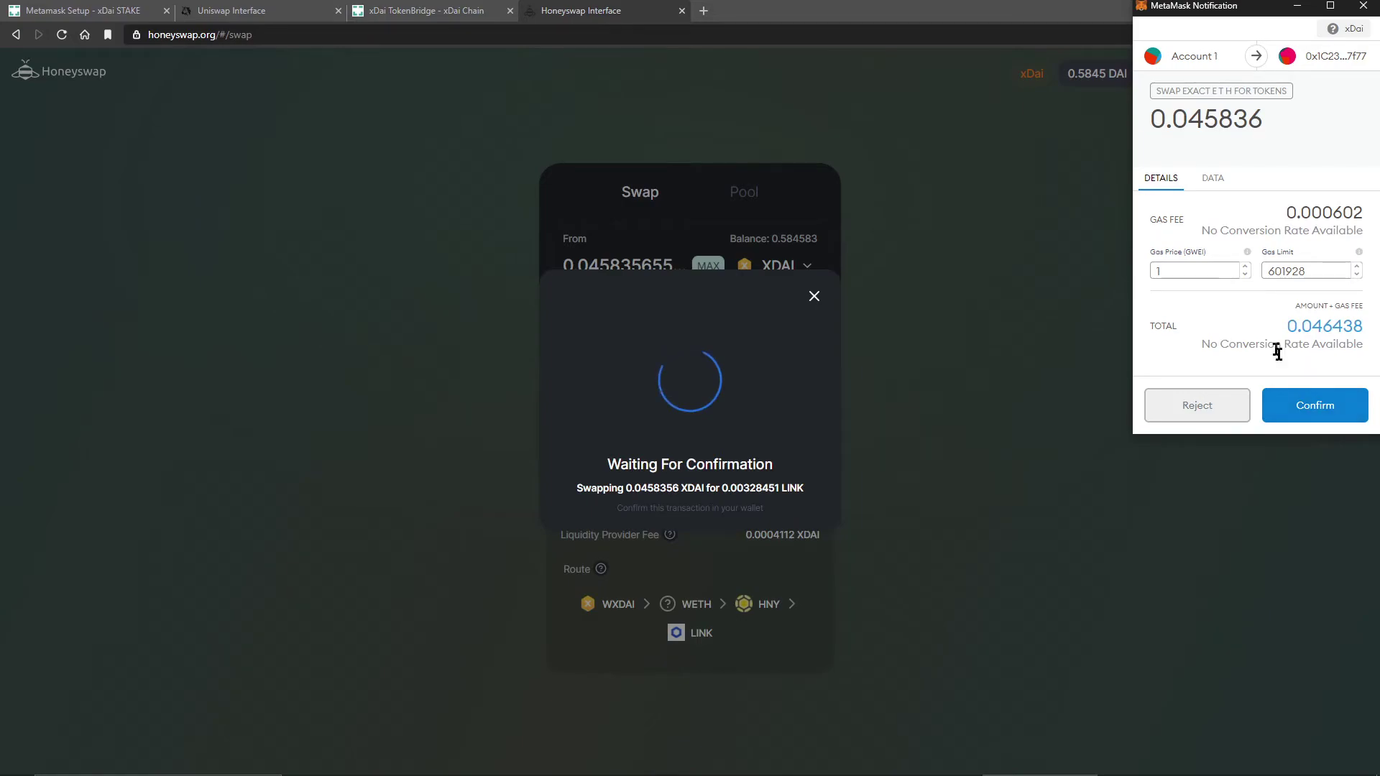
{"action": "left_click", "coordinate": [1309, 403]}
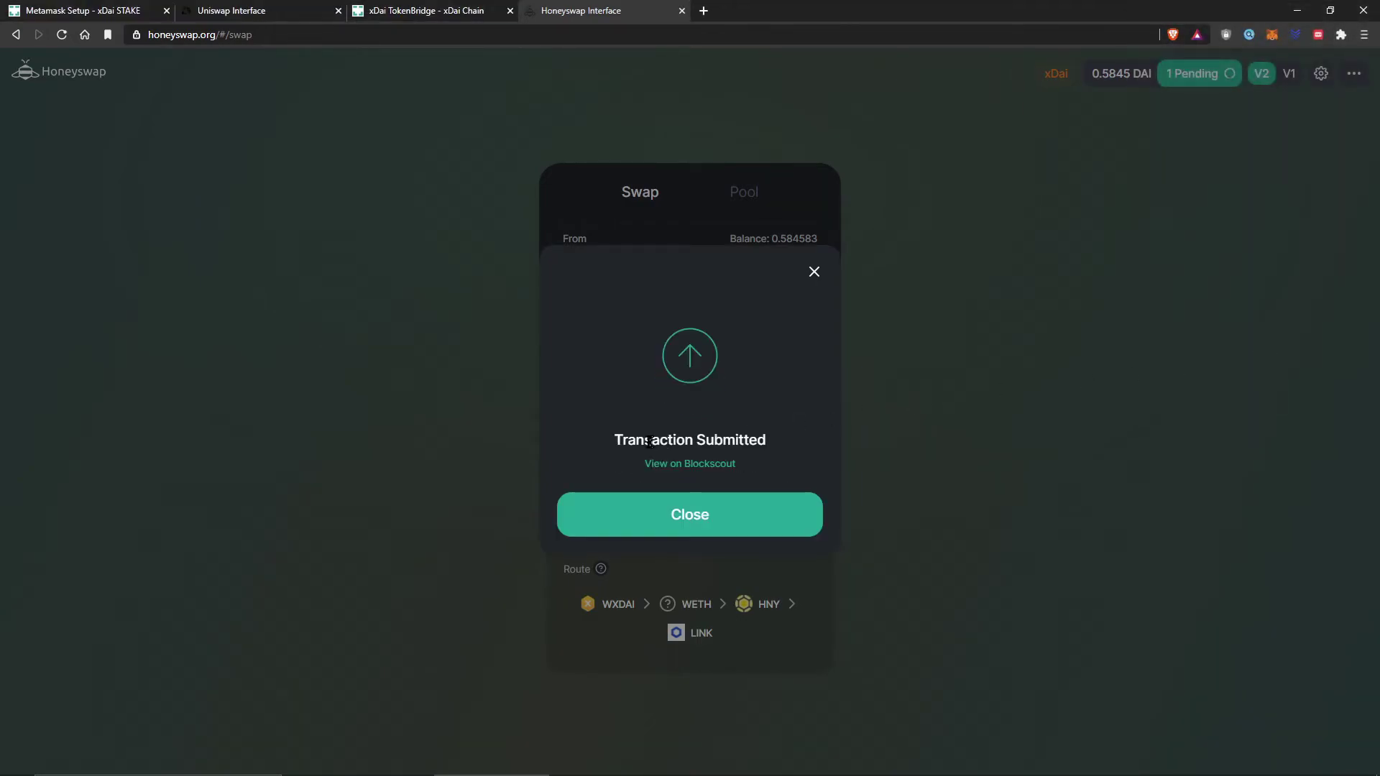
- Check the new MetaMask balances (0.538272 XDAI, 6.42487 LINK) and view the swap on Blockscout
{"action": "left_click", "coordinate": [674, 519]}
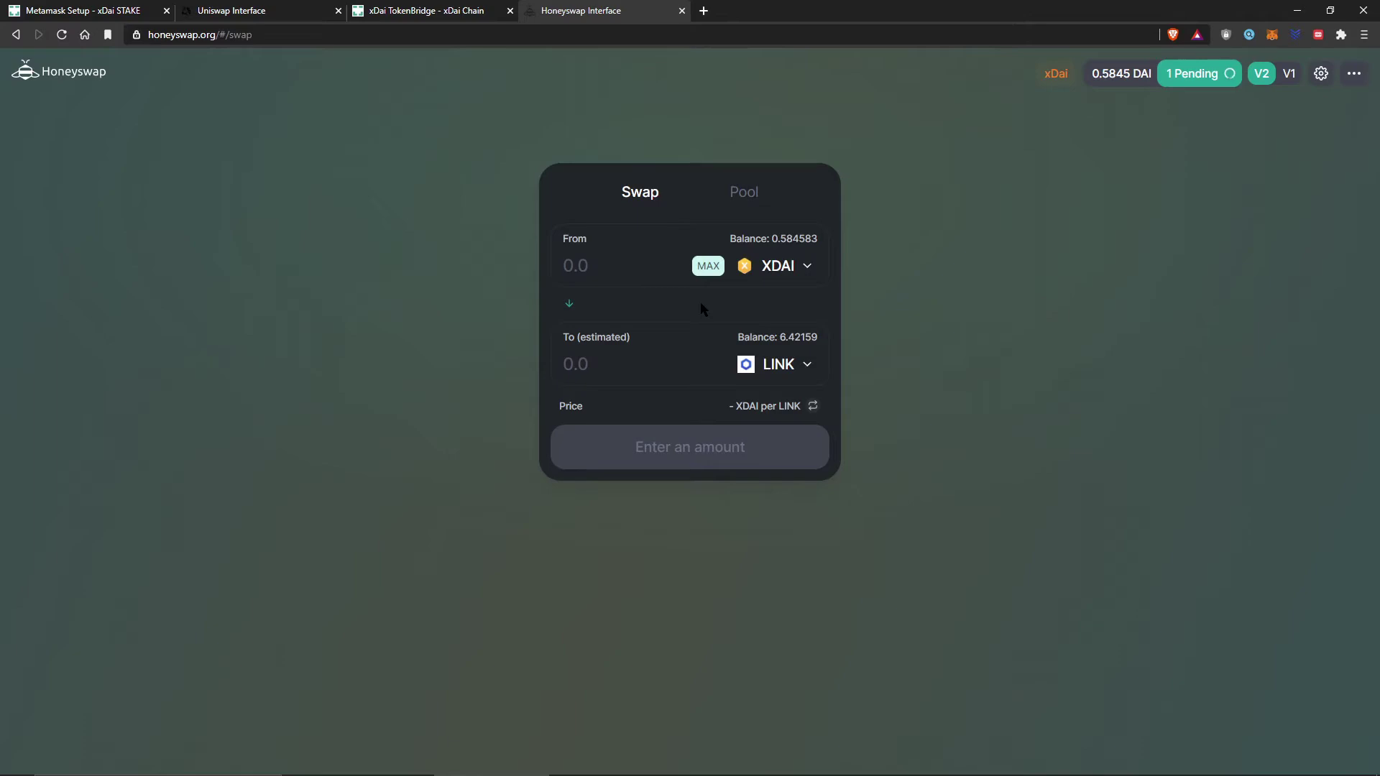
{"action": "left_click", "coordinate": [1271, 36]}
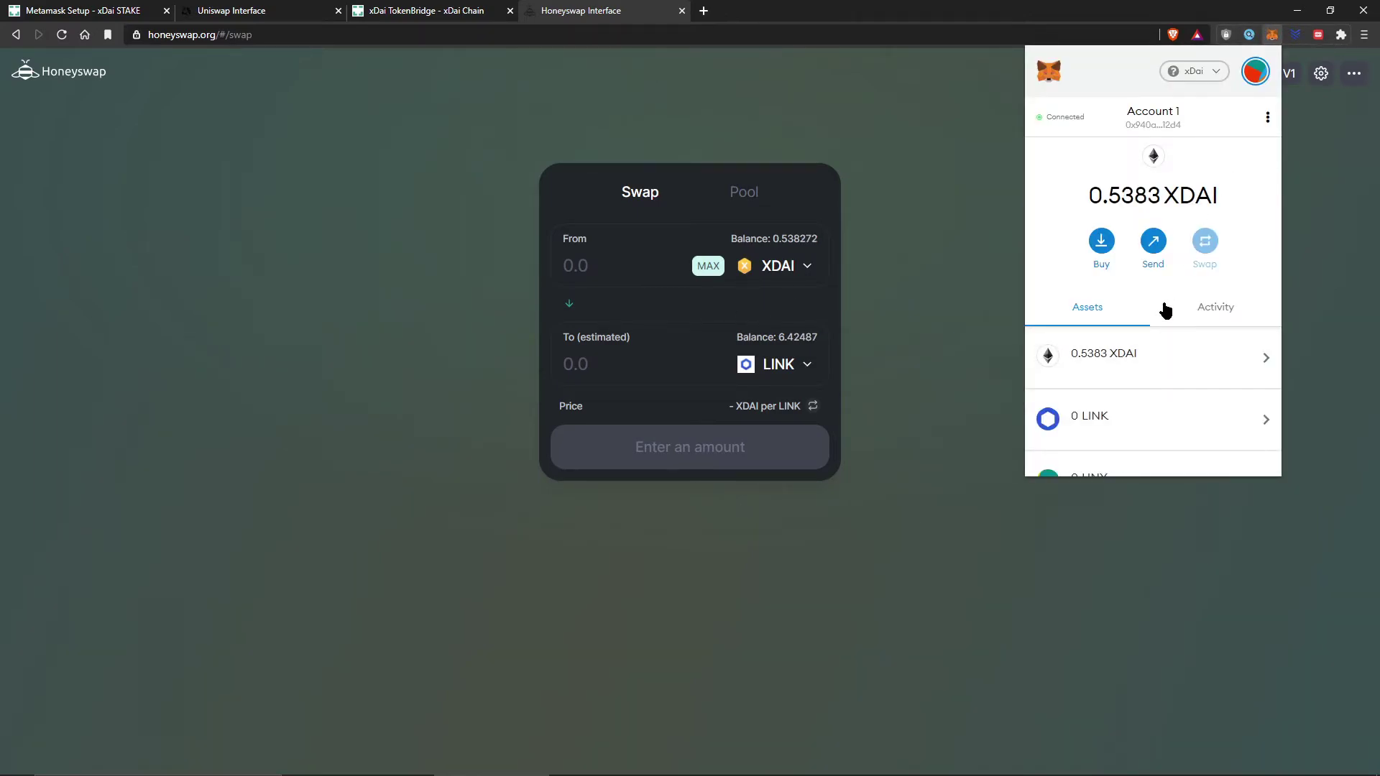
{"action": "left_click", "coordinate": [1337, 122]}
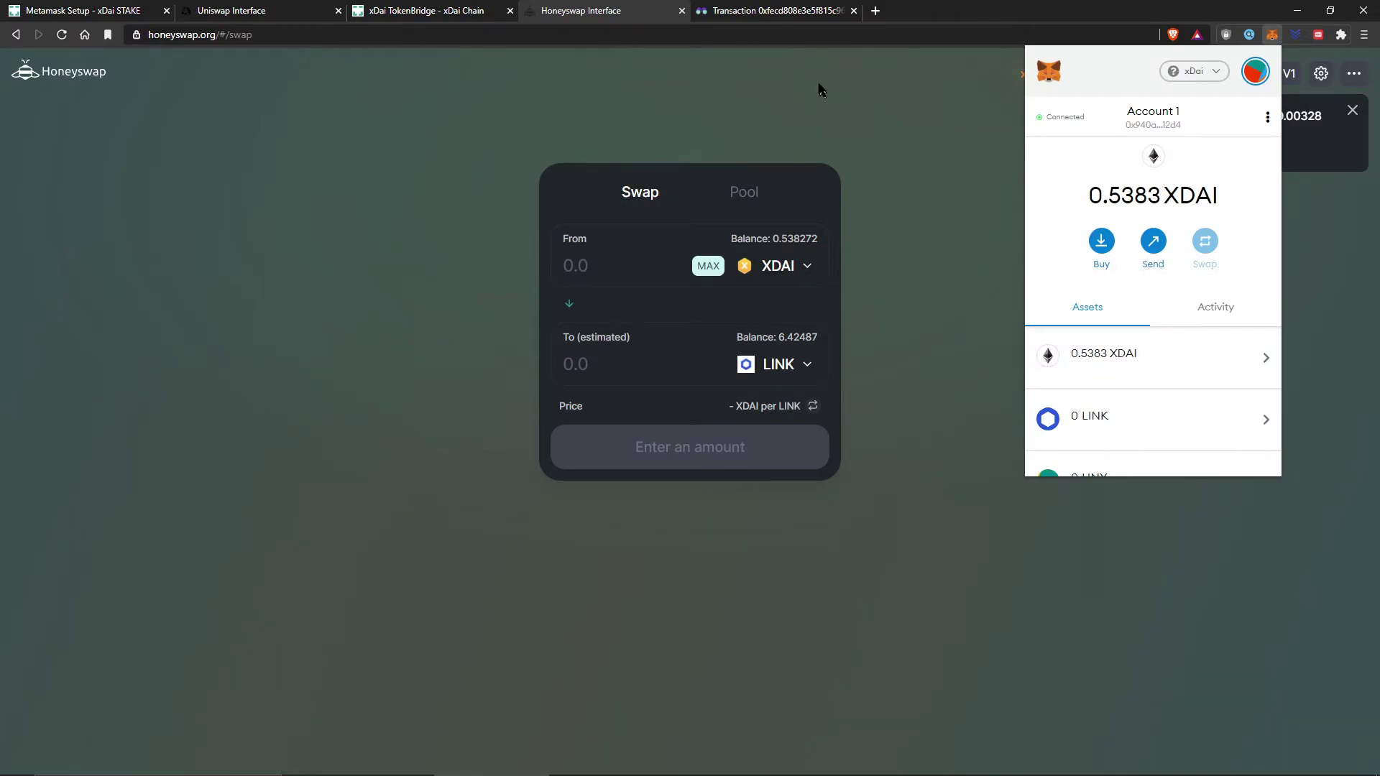
{"action": "left_click", "coordinate": [790, 10]}
{"action": "left_click", "coordinate": [747, 11]}
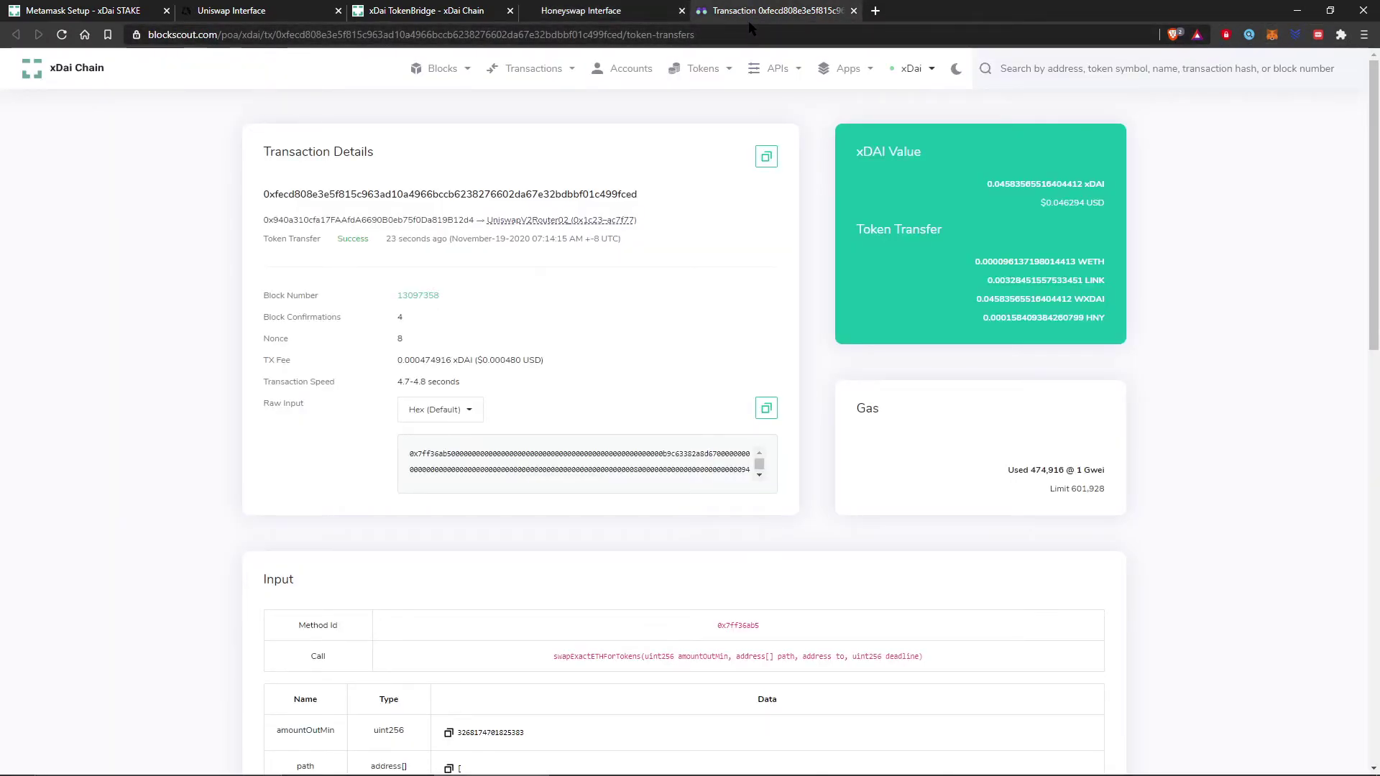
{"action": "key", "text": "alt+Tab"}
{"action": "key", "text": "alt+Tab"}
{"action": "key", "text": "alt+Tab"}
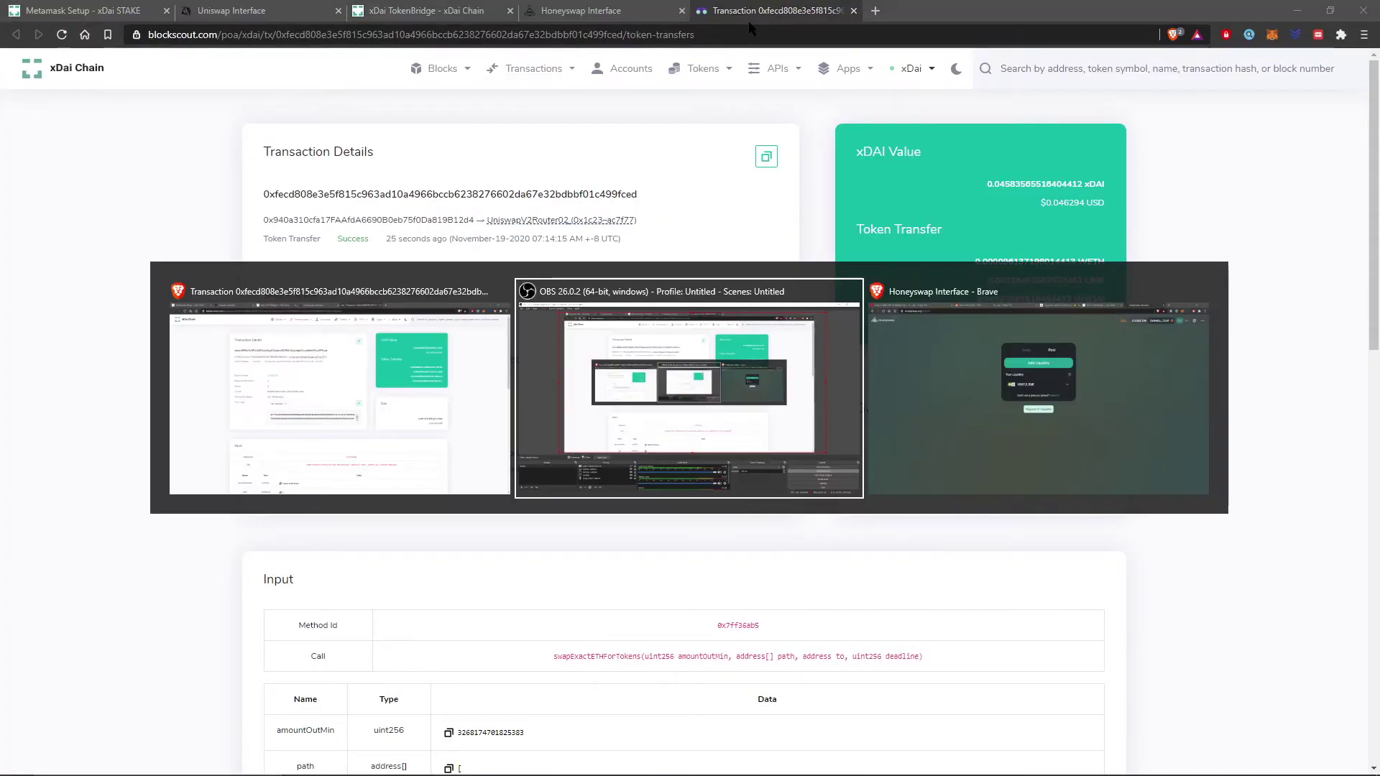